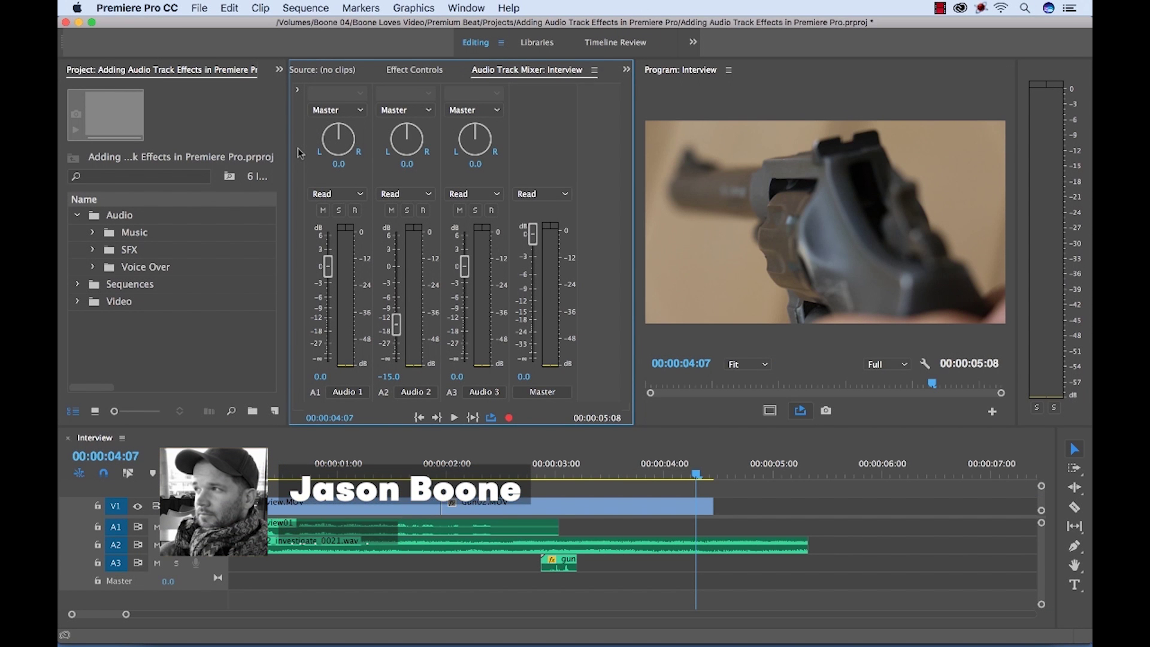
- Reveal the mixer's effect slots and browse the audio effect categories list
left_click(298, 91)
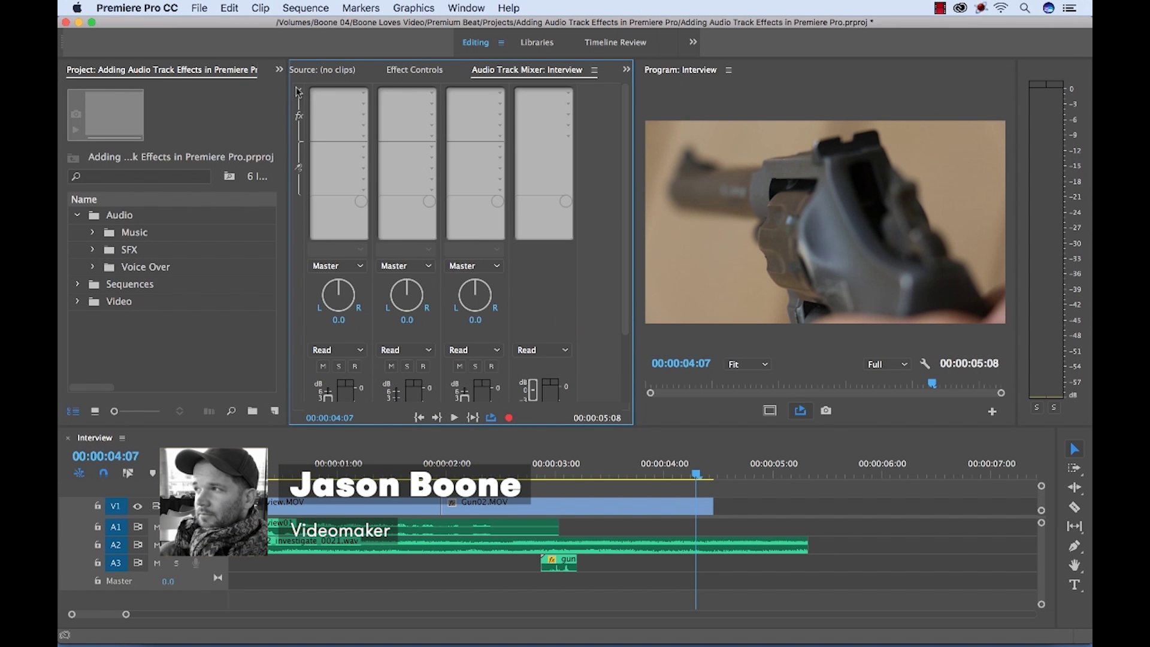
left_click(363, 95)
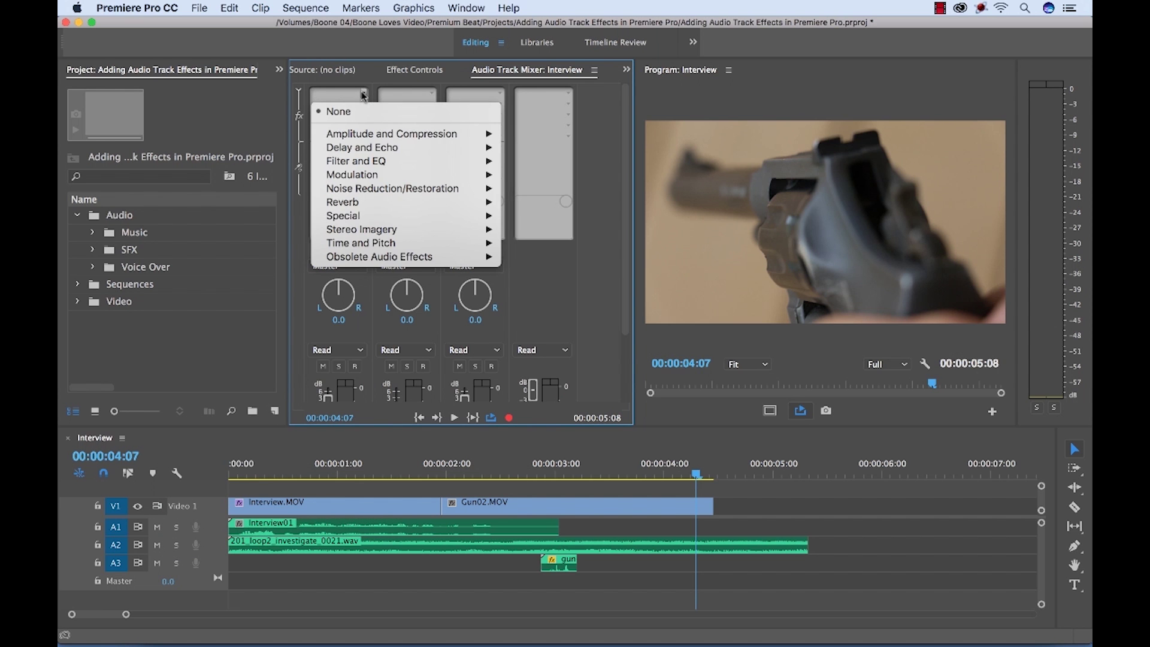
mouse_move(418, 175)
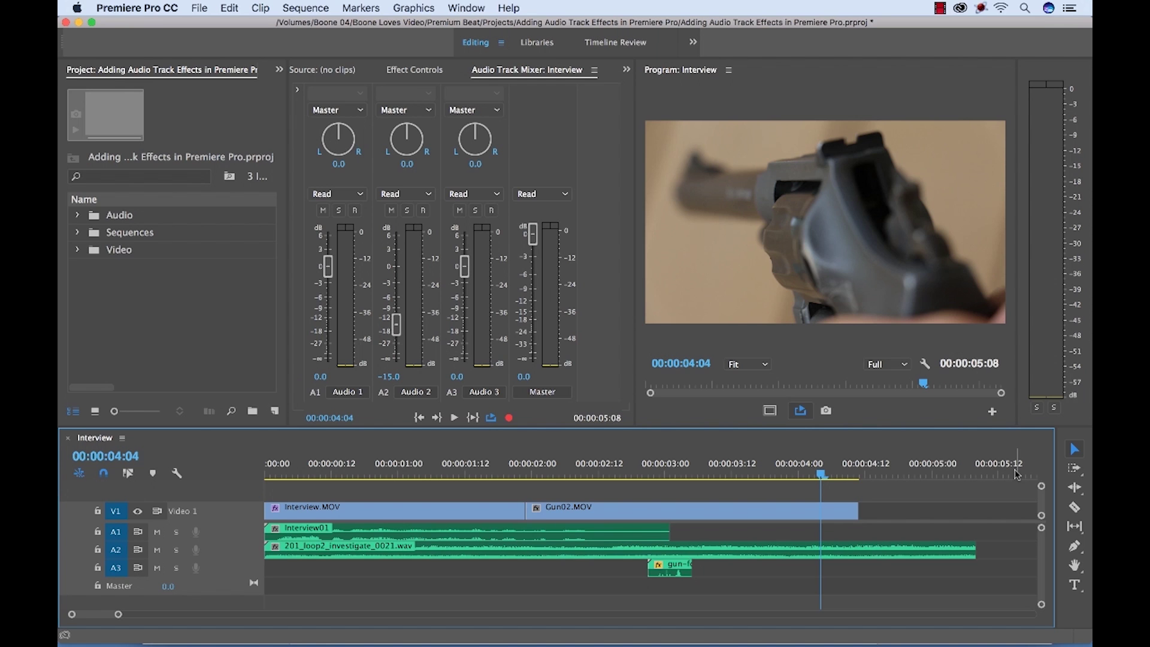
- Play the Interview sequence from the start, then park the playhead at 00:00:00:18
left_click(429, 473)
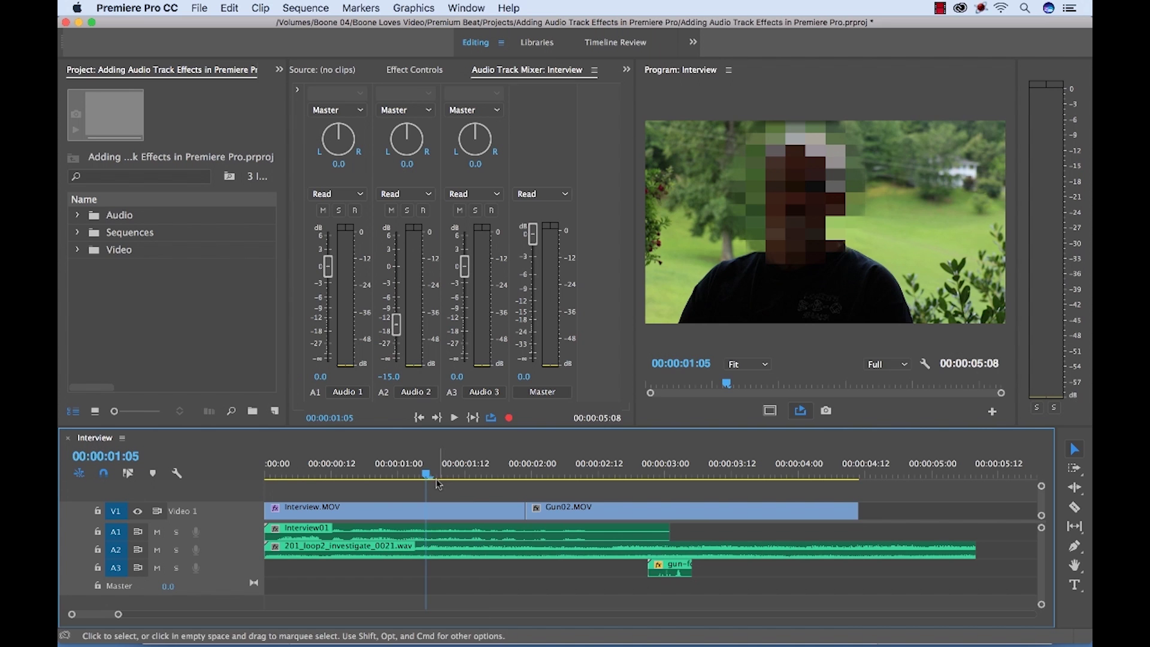
left_click_drag(428, 477, 265, 478)
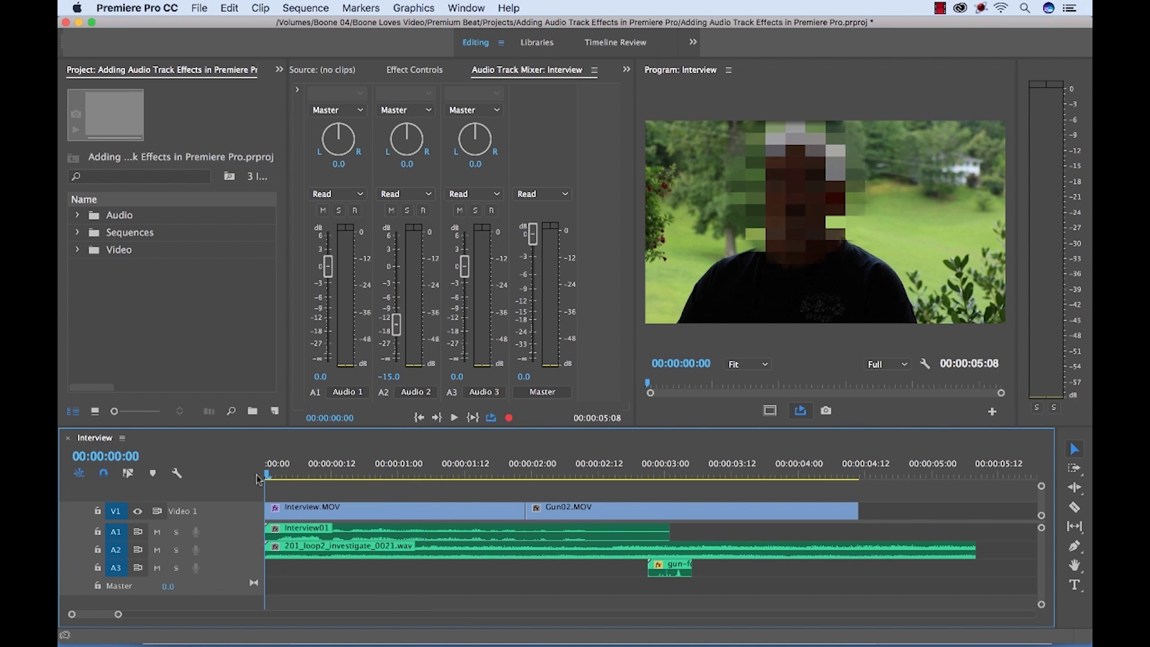
key("space")
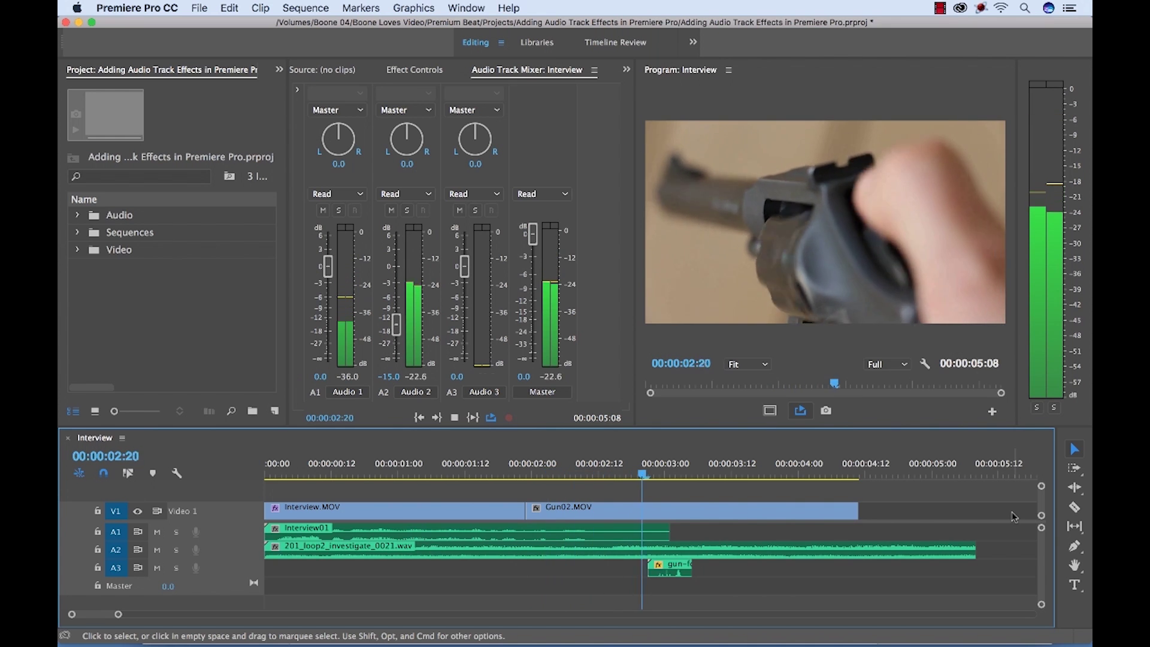
key("space")
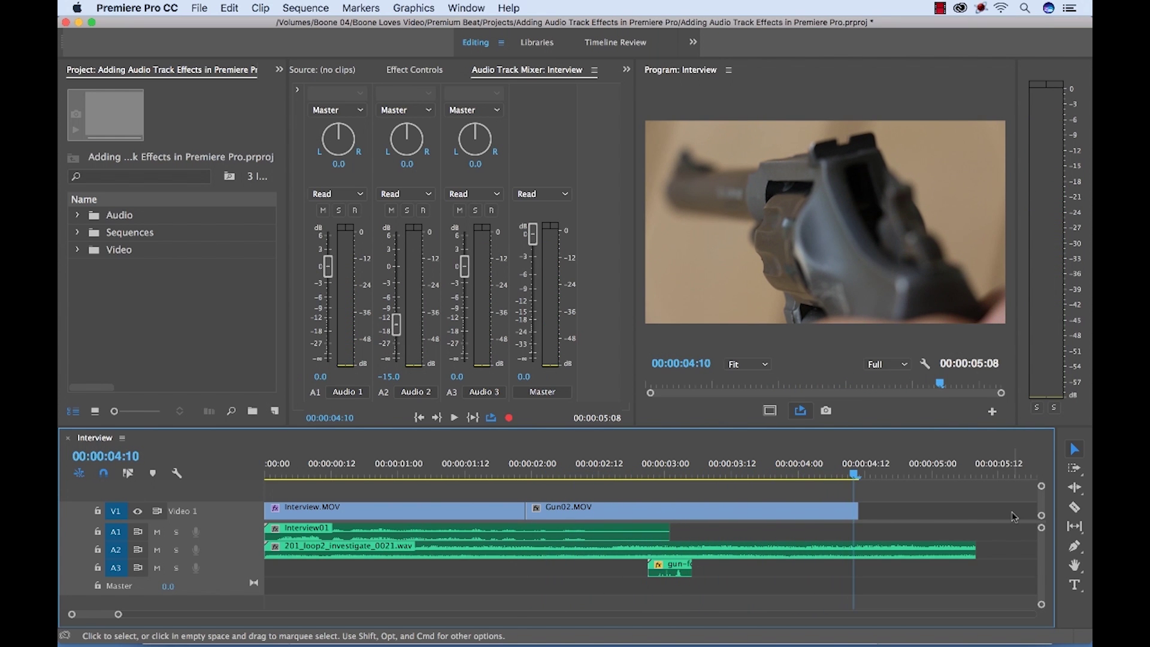
left_click(432, 473)
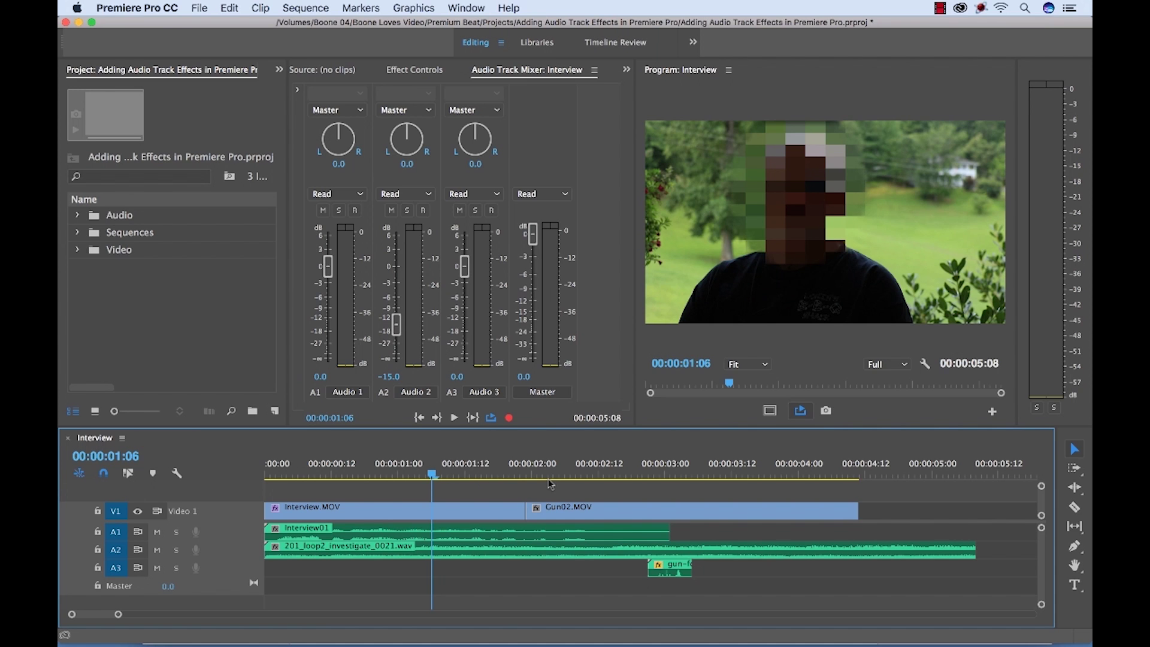
left_click(365, 472)
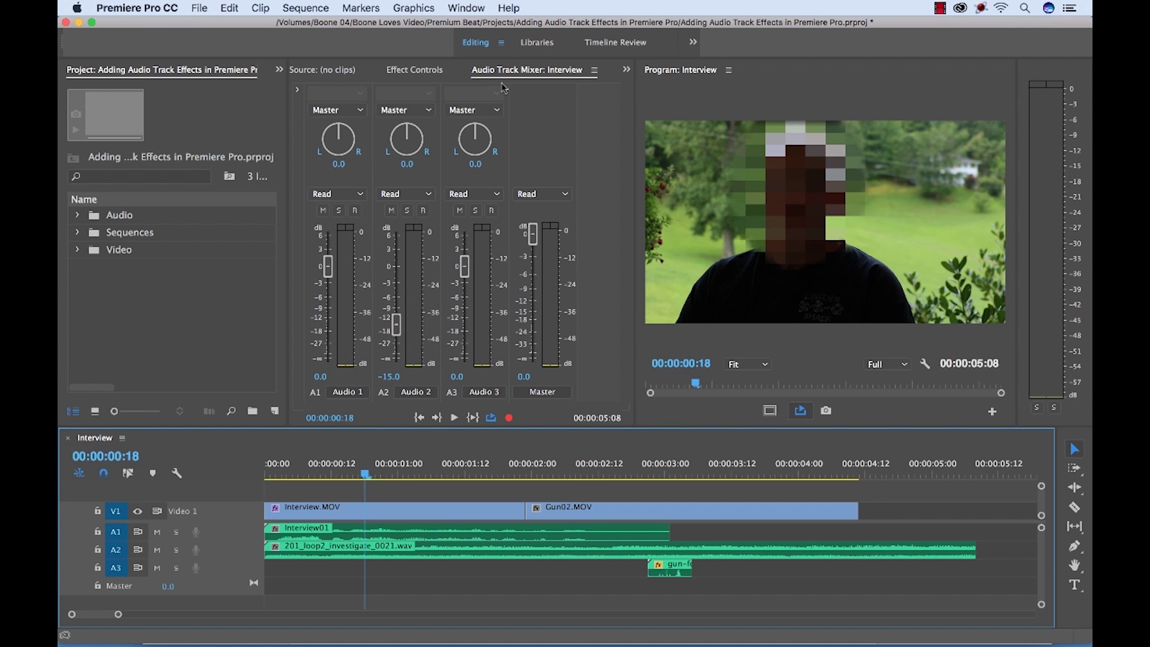
left_click(467, 8)
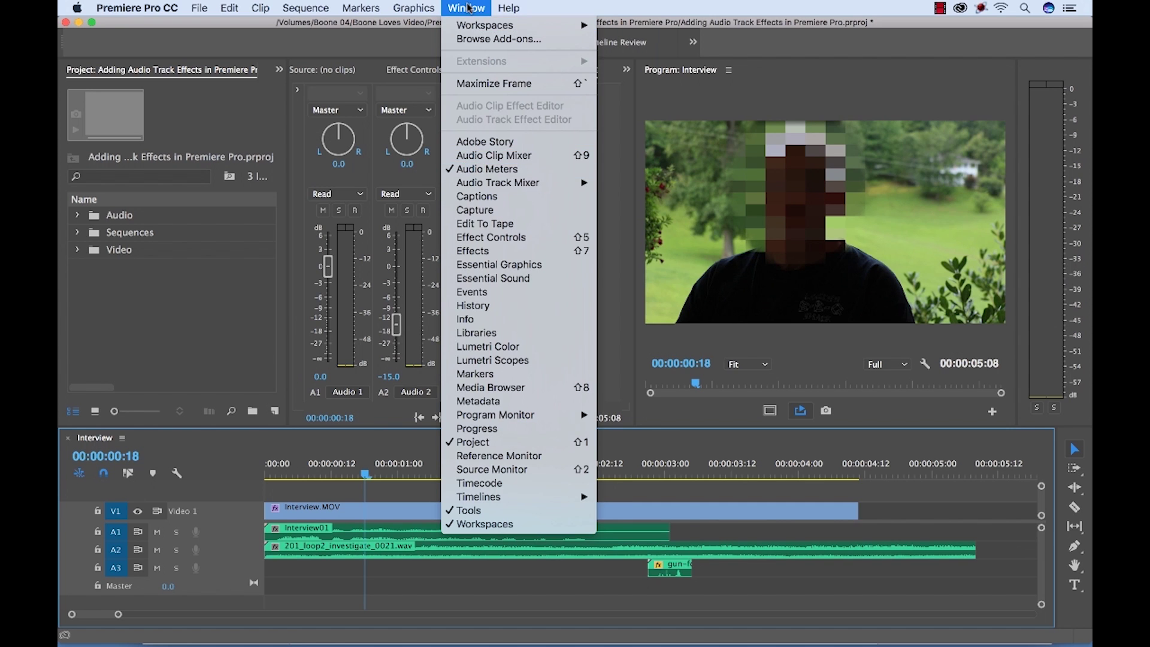
left_click(467, 8)
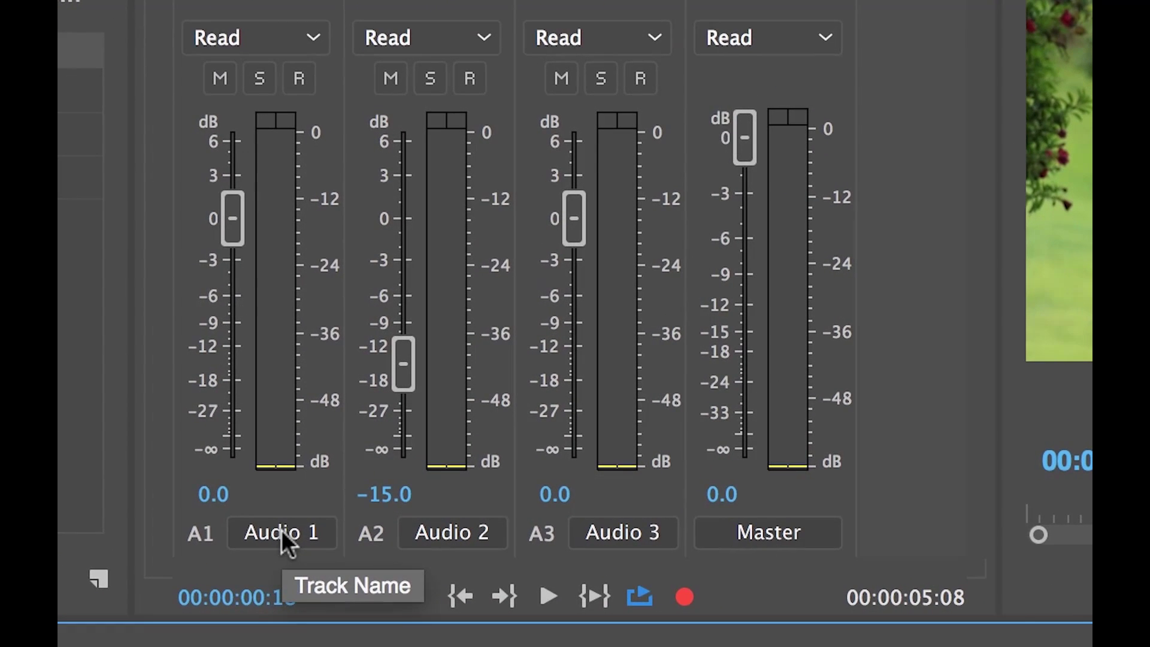
- Name the A1, A2 and A3 mixer tracks Interview, Music and SFX, then expand Interview
double_click(347, 391)
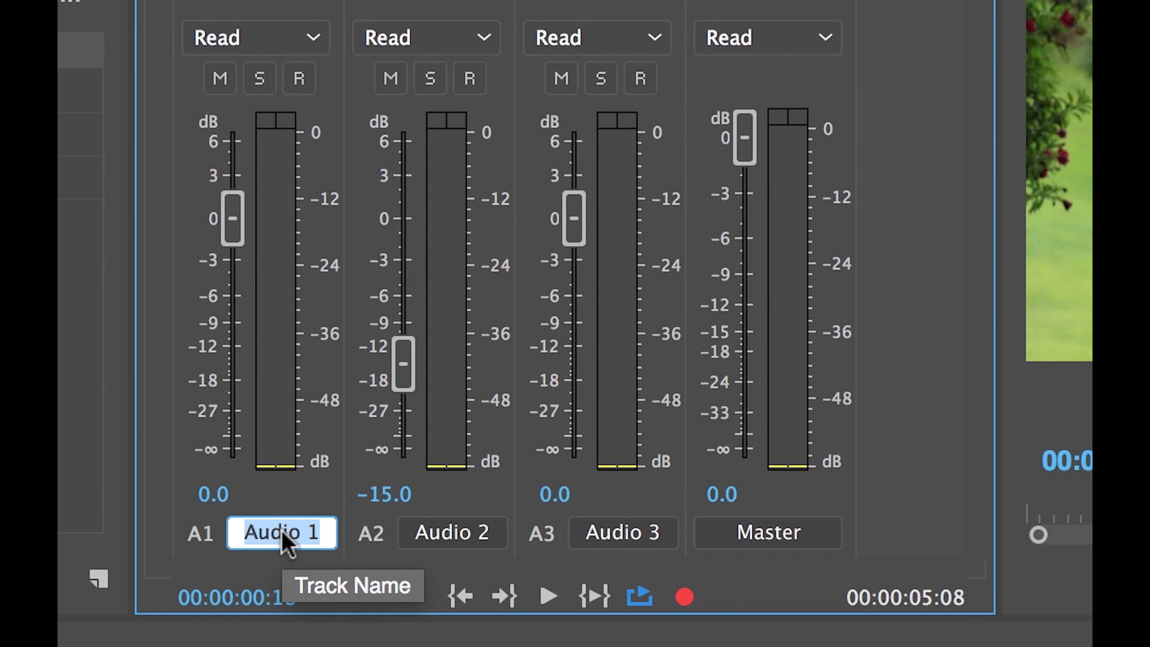
type("Interview")
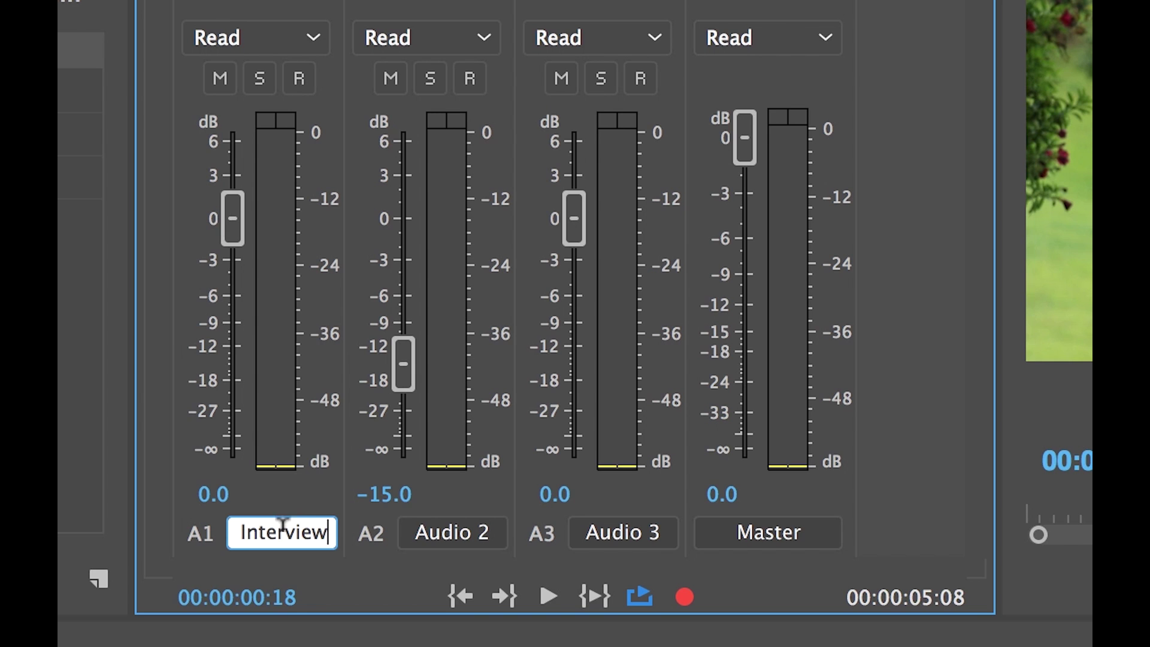
double_click(456, 531)
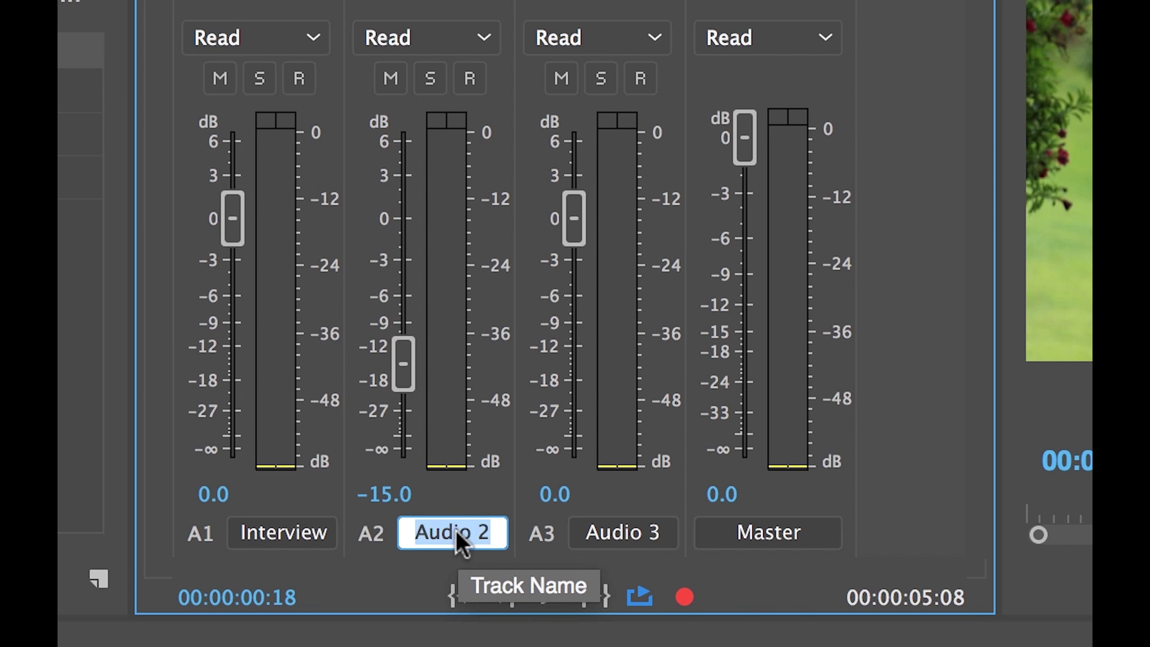
type("Music")
double_click(638, 526)
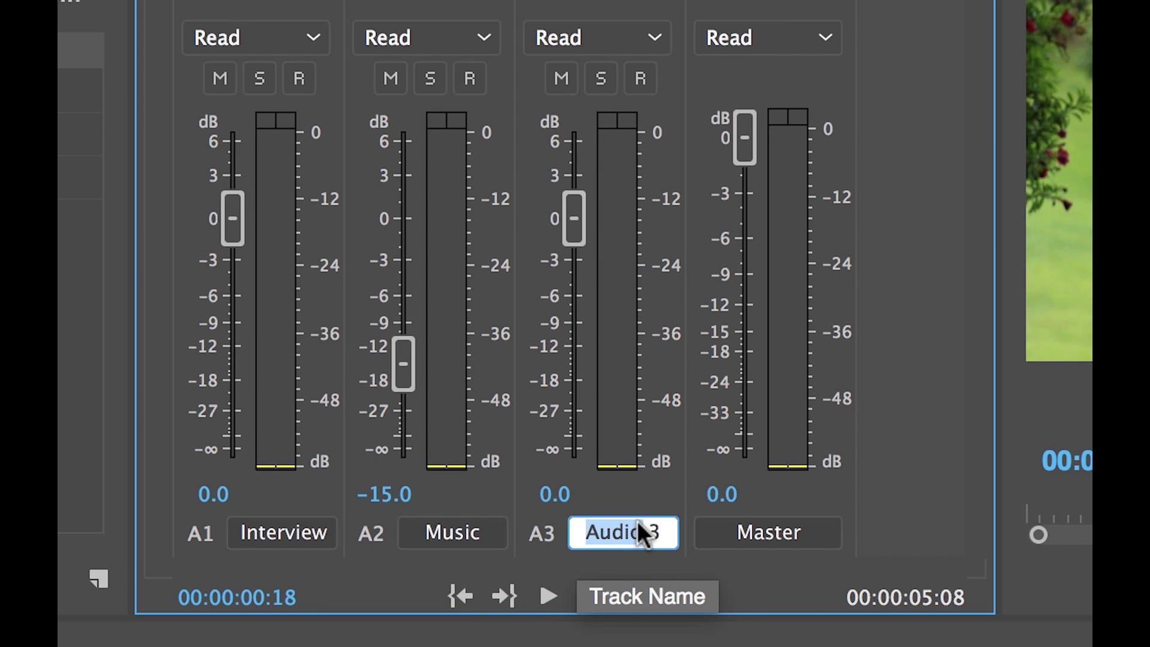
type("SFX")
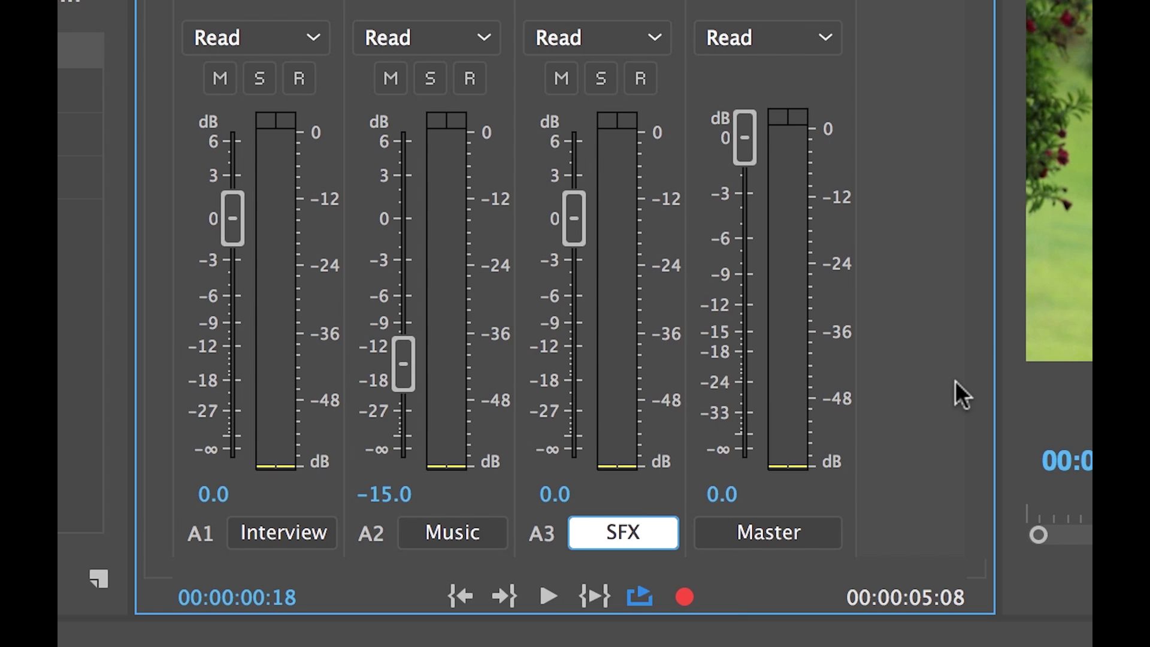
key("Return")
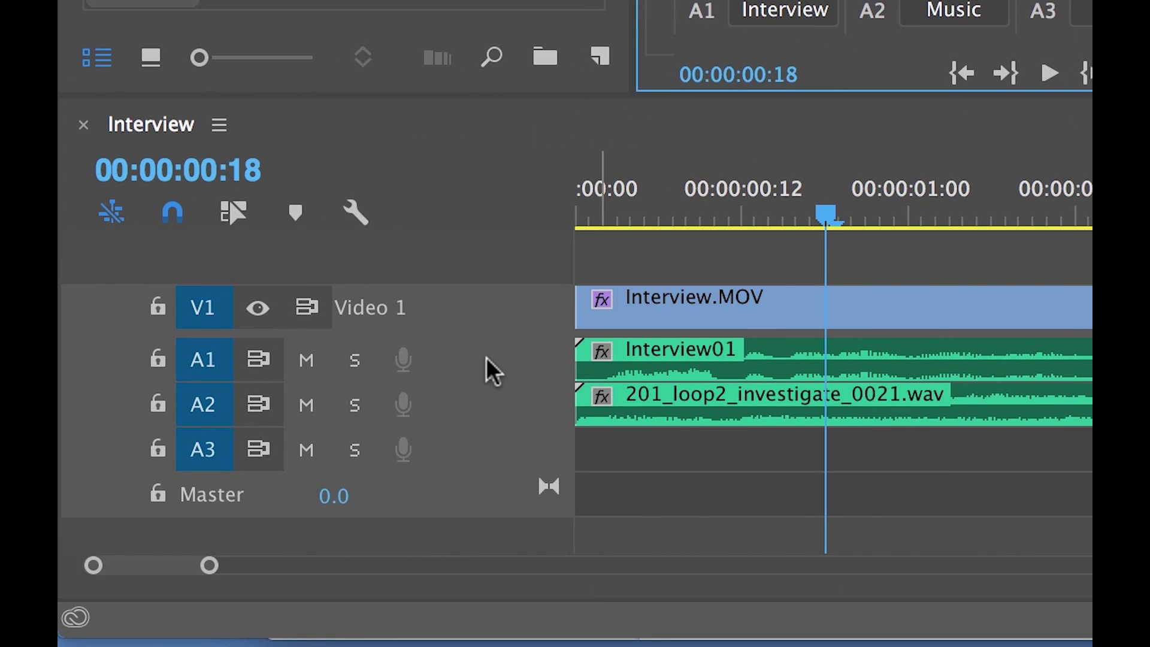
double_click(487, 357)
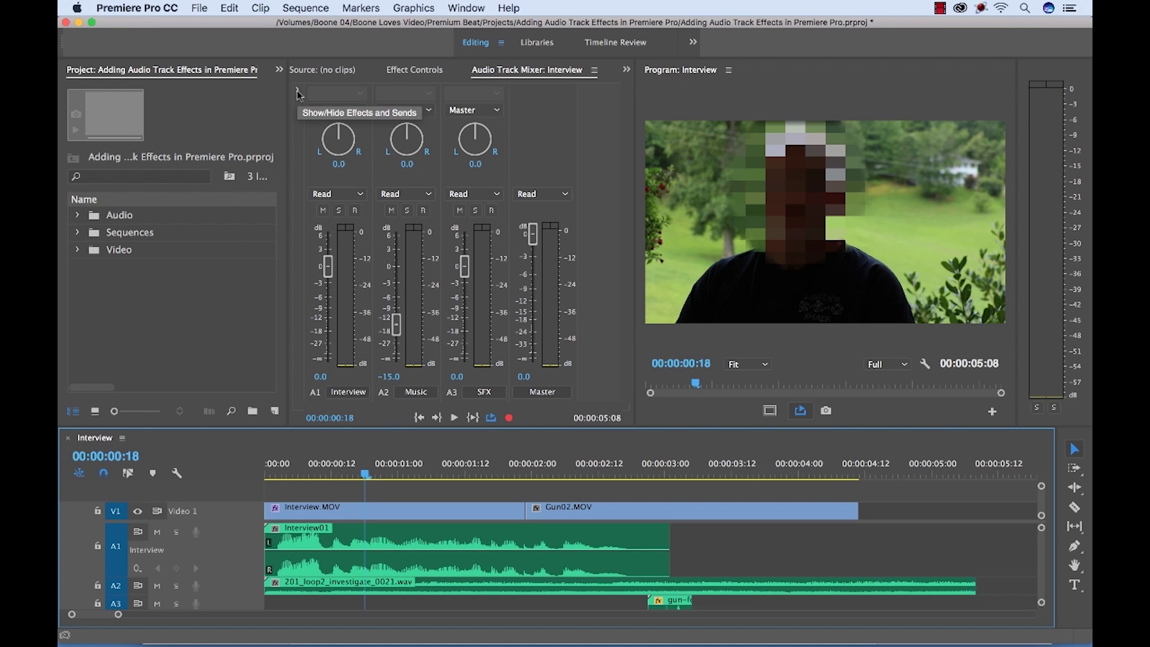
- Show the mixer's effects section and browse Interview slot 1 to Time and Pitch > Pitch Shifter
left_click(298, 91)
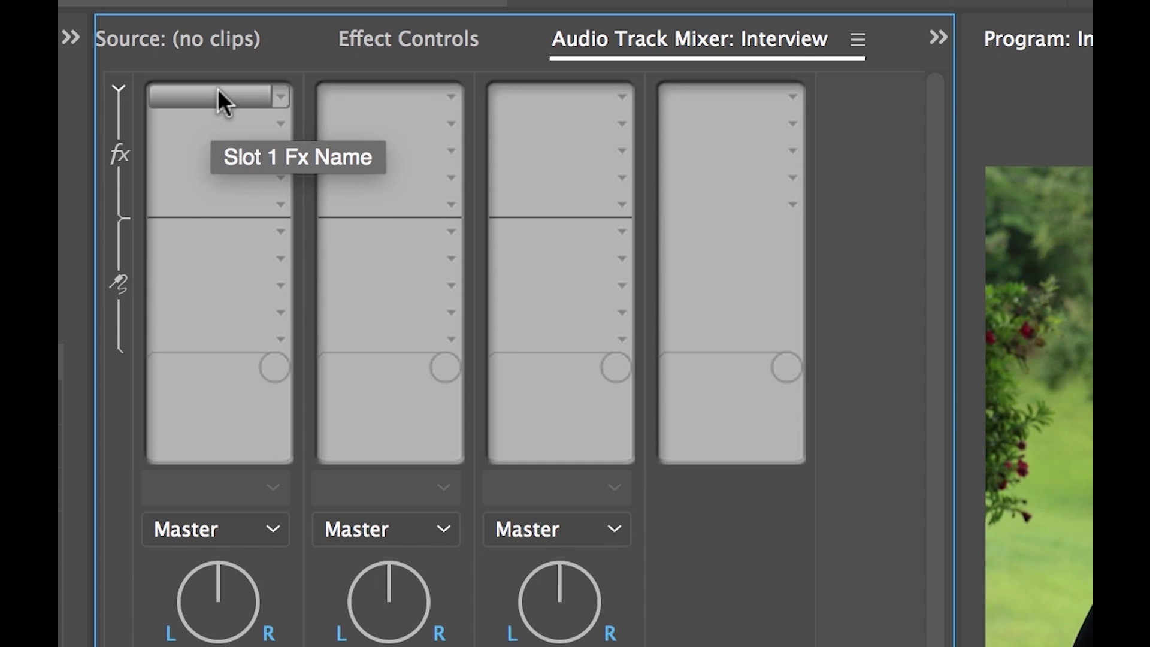
left_click(281, 92)
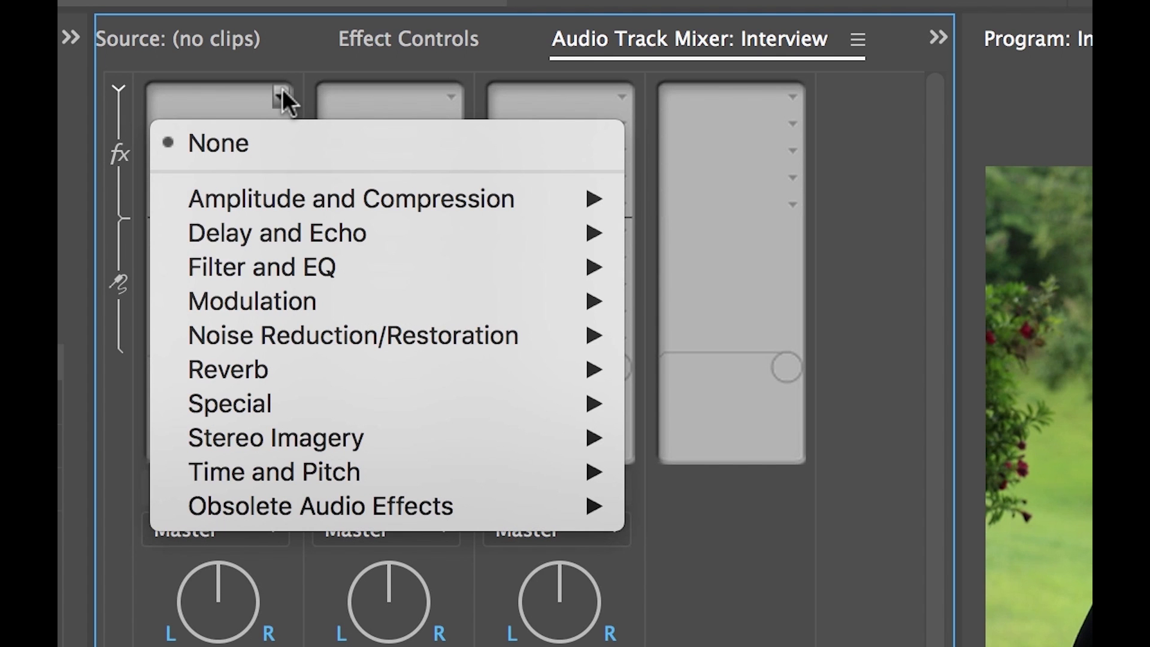
mouse_move(484, 251)
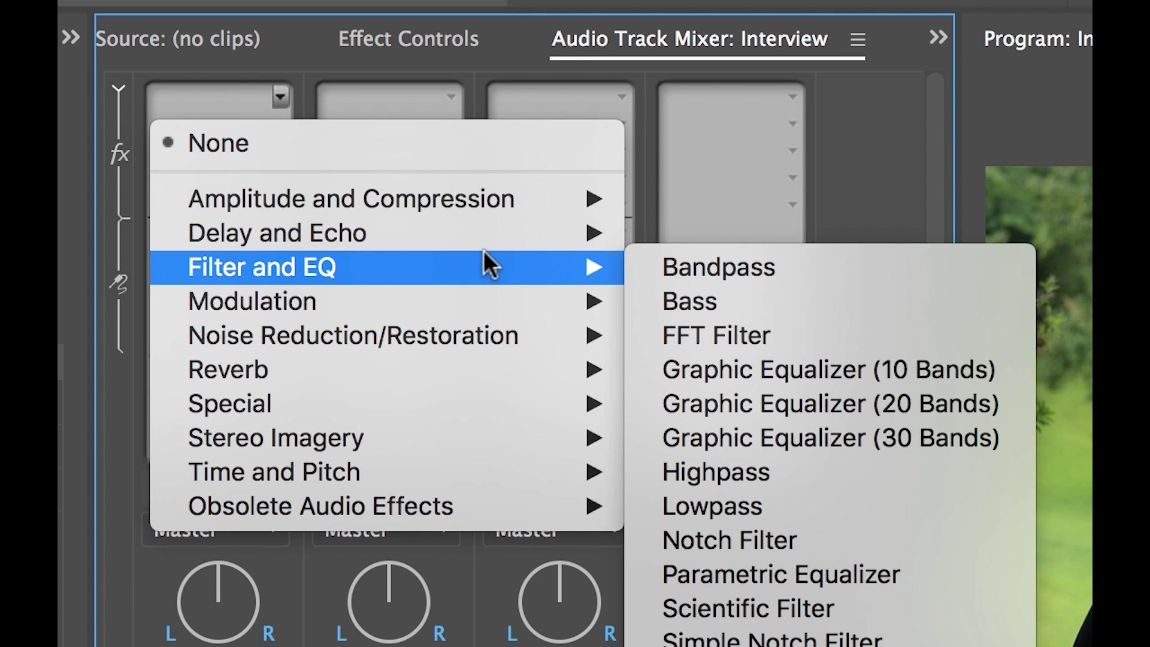
mouse_move(510, 336)
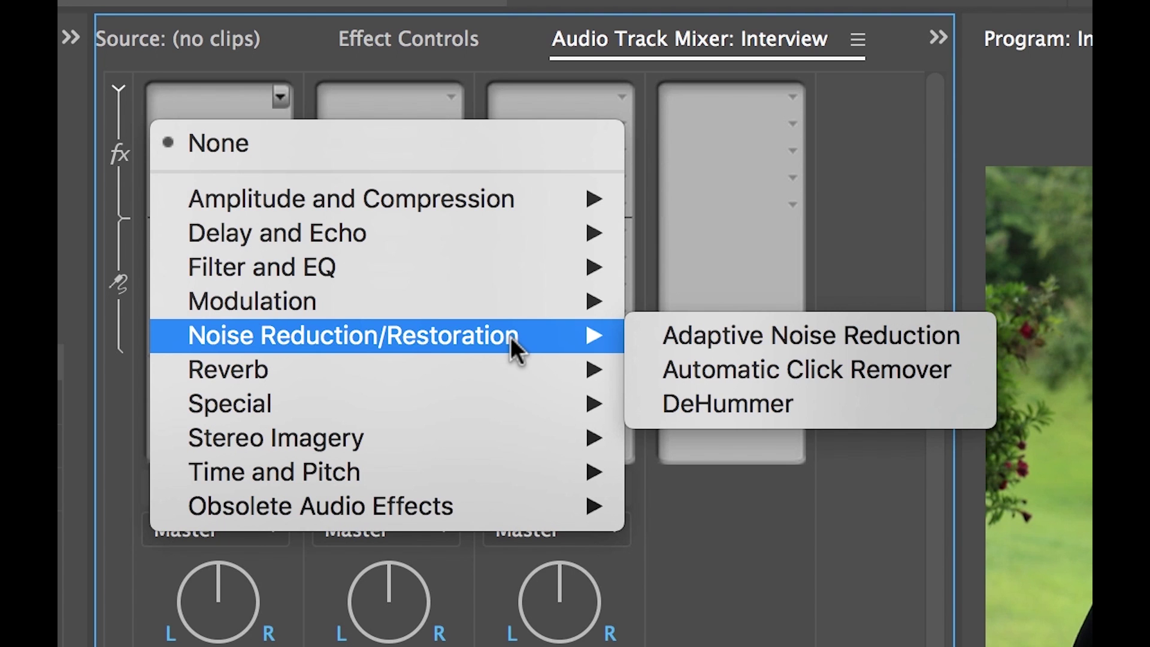
mouse_move(473, 473)
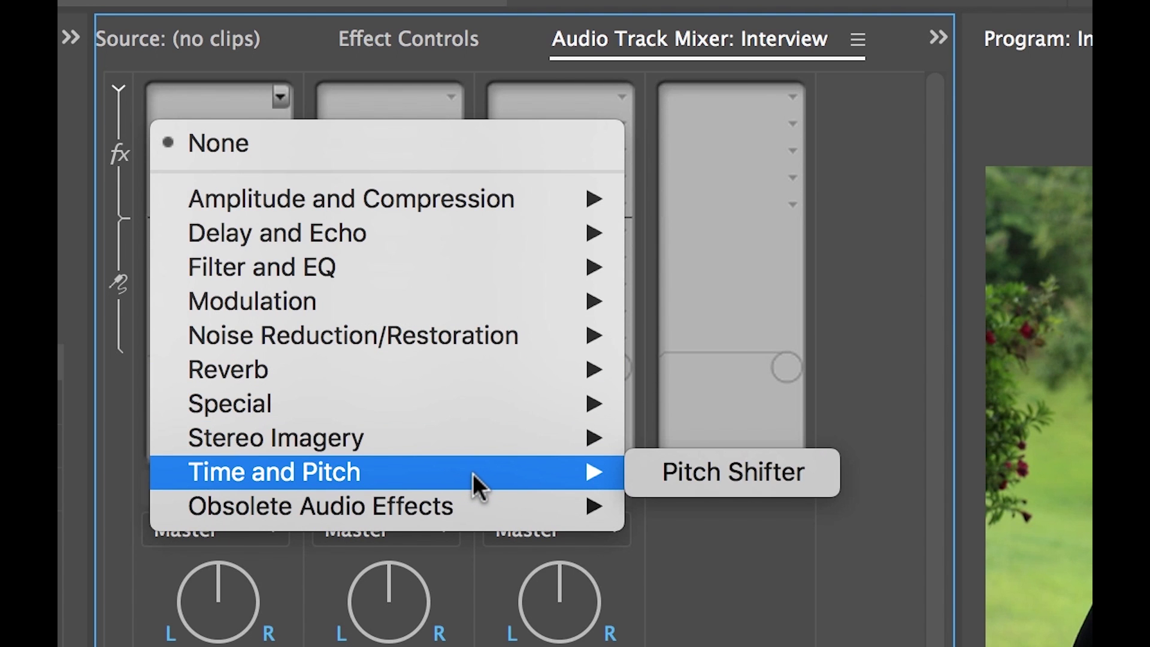
- Put Pitch Shifter on the Interview track and turn its Transpose Ratio knob to 0.93
left_click(753, 468)
left_click(225, 96)
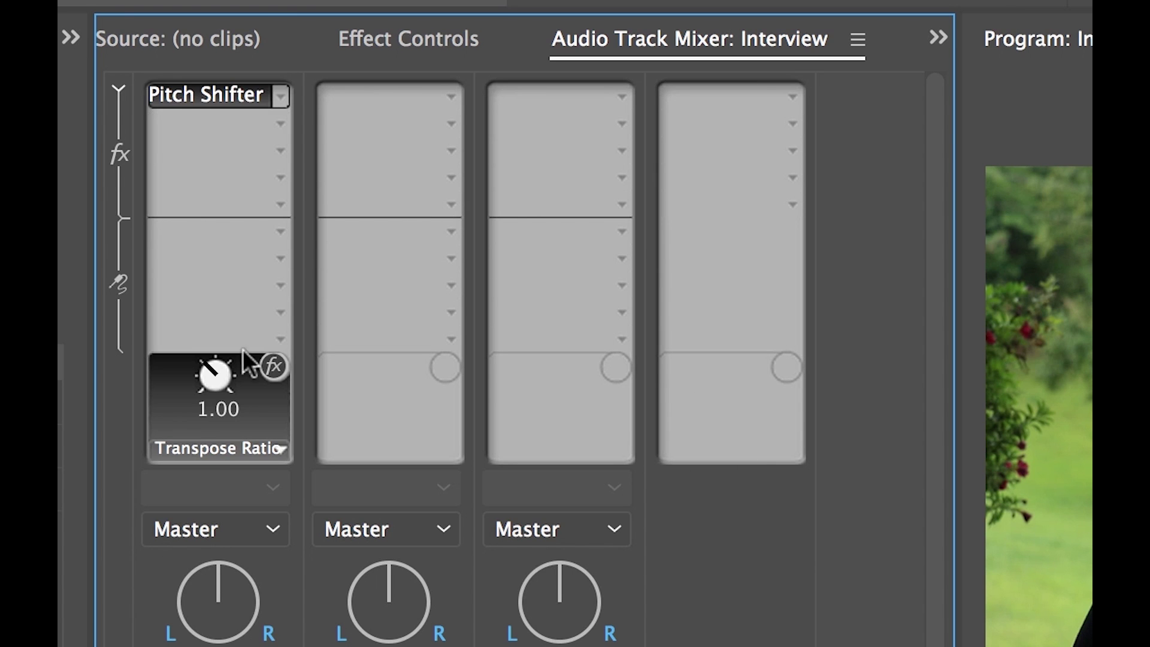
left_click(248, 450)
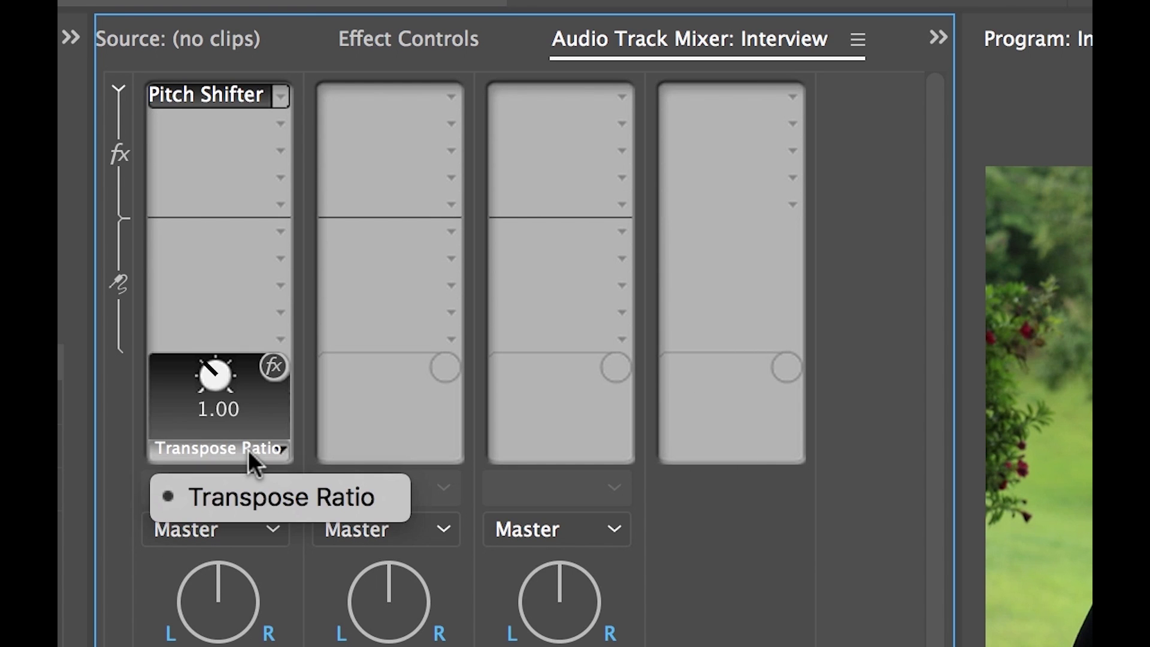
left_click(247, 451)
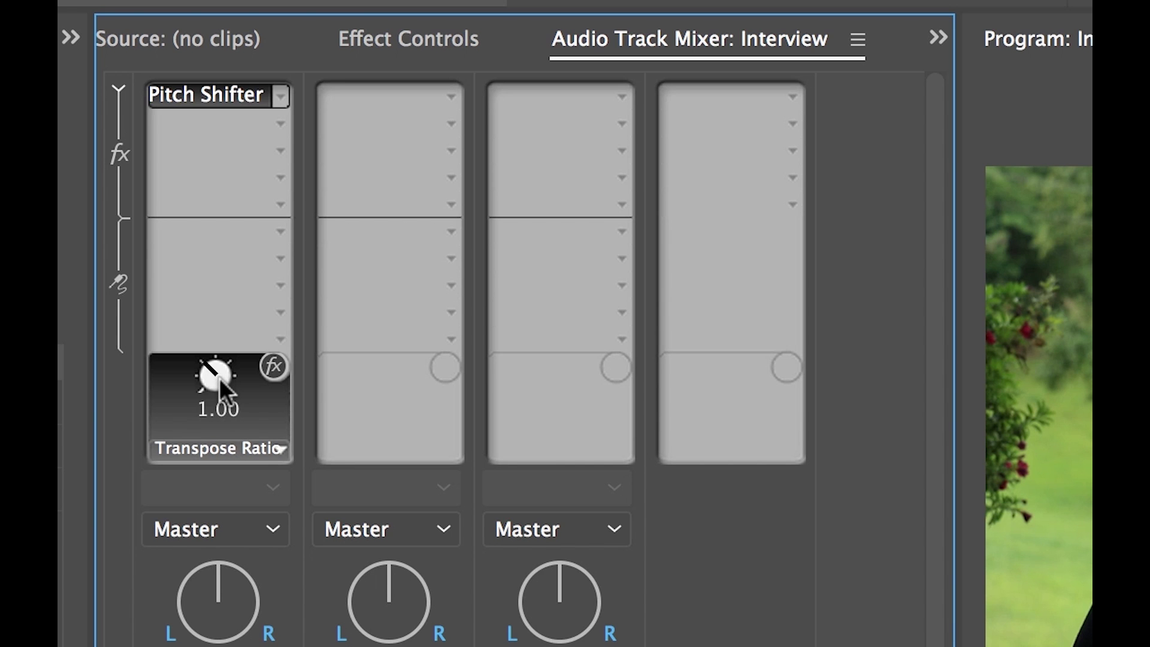
mouse_move(219, 379)
left_mouse_down()
mouse_move(313, 383)
mouse_move(252, 379)
mouse_move(180, 398)
mouse_move(205, 379)
left_mouse_up()
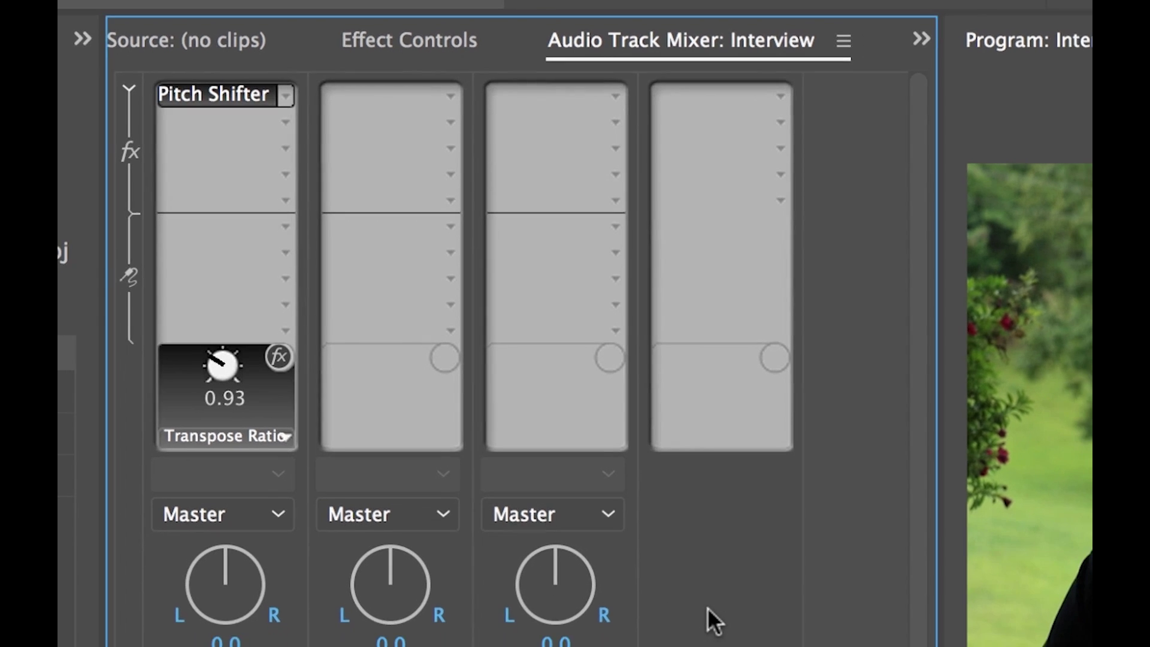
- Play the interview from the start to hear the 0.93 pitch change
key("space")
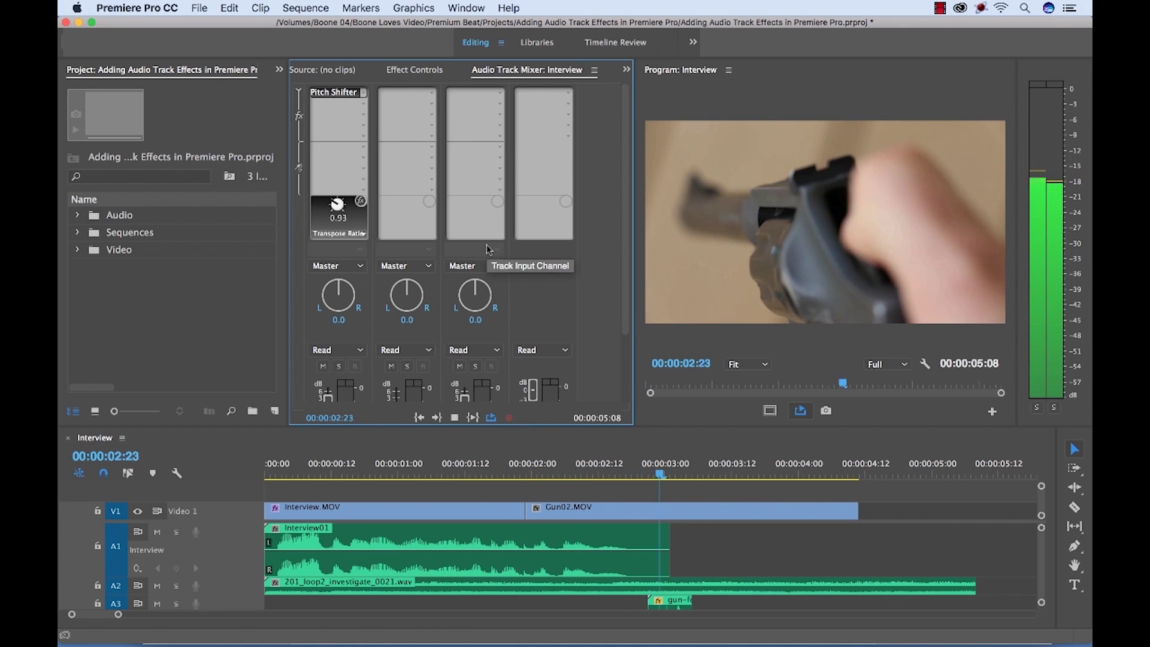
key("space")
left_click(264, 475)
key("space")
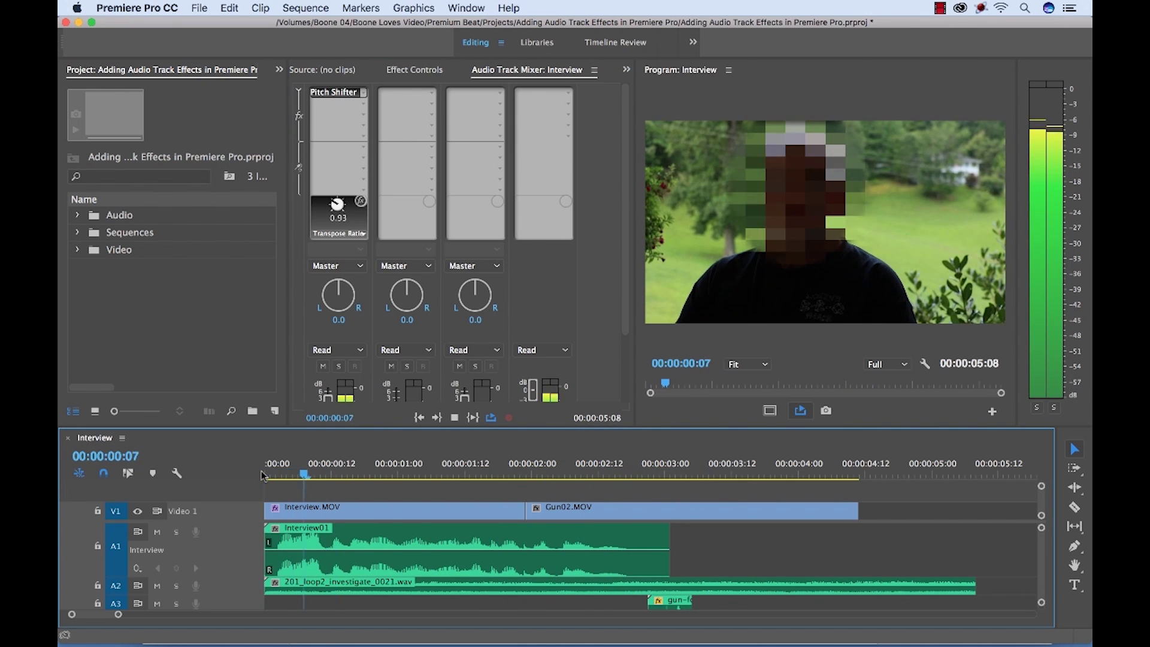
key("space")
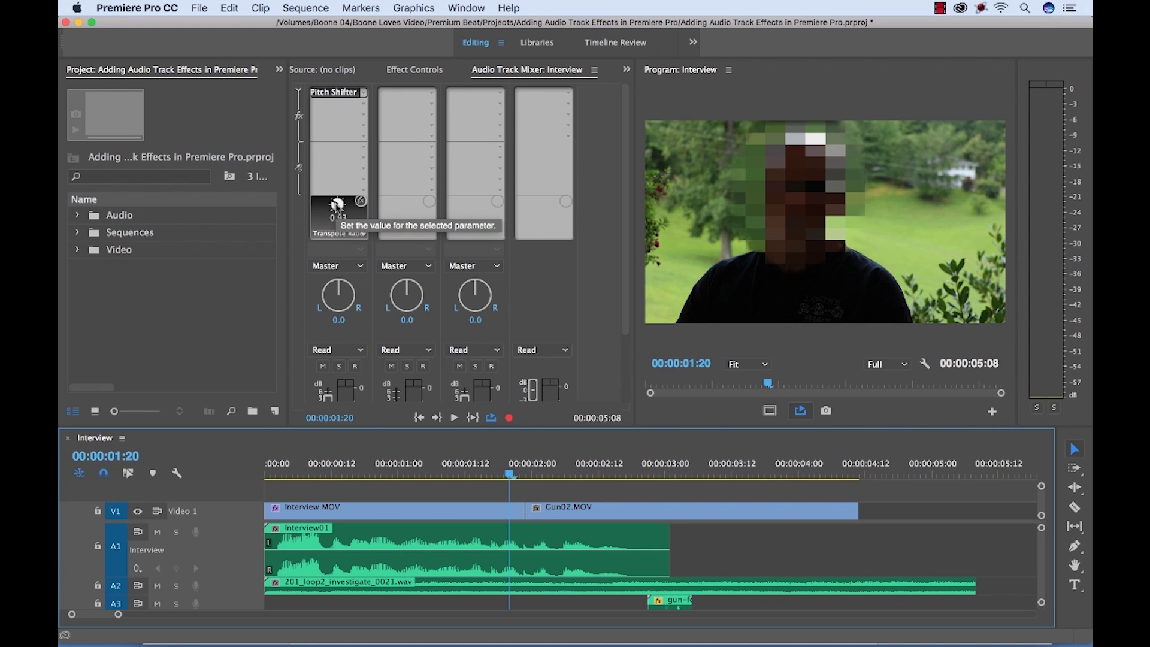
- Lower the Transpose Ratio to 0.81 and replay the interview from the start
left_click_drag(338, 207, 333, 208)
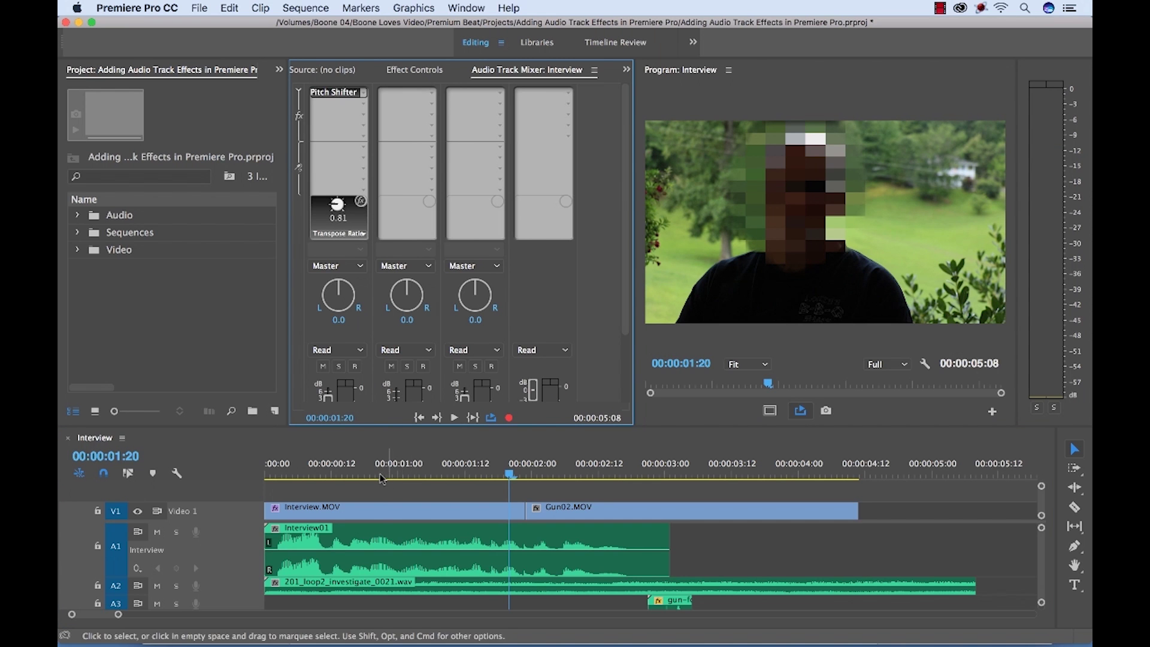
left_click(264, 475)
key("space")
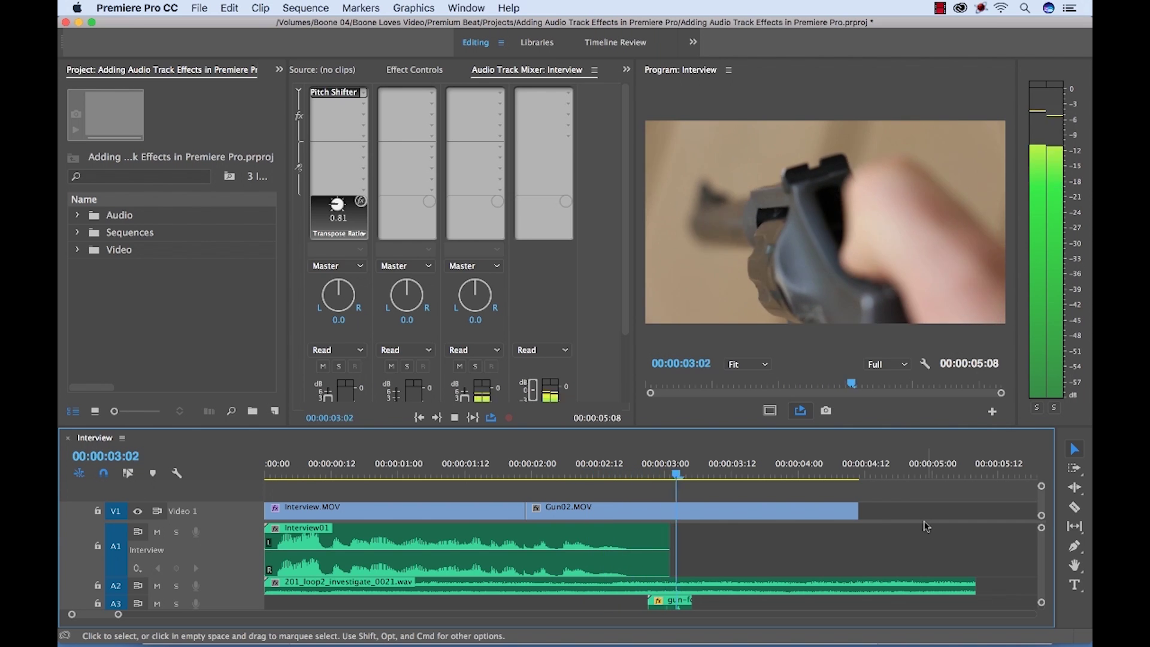
key("space")
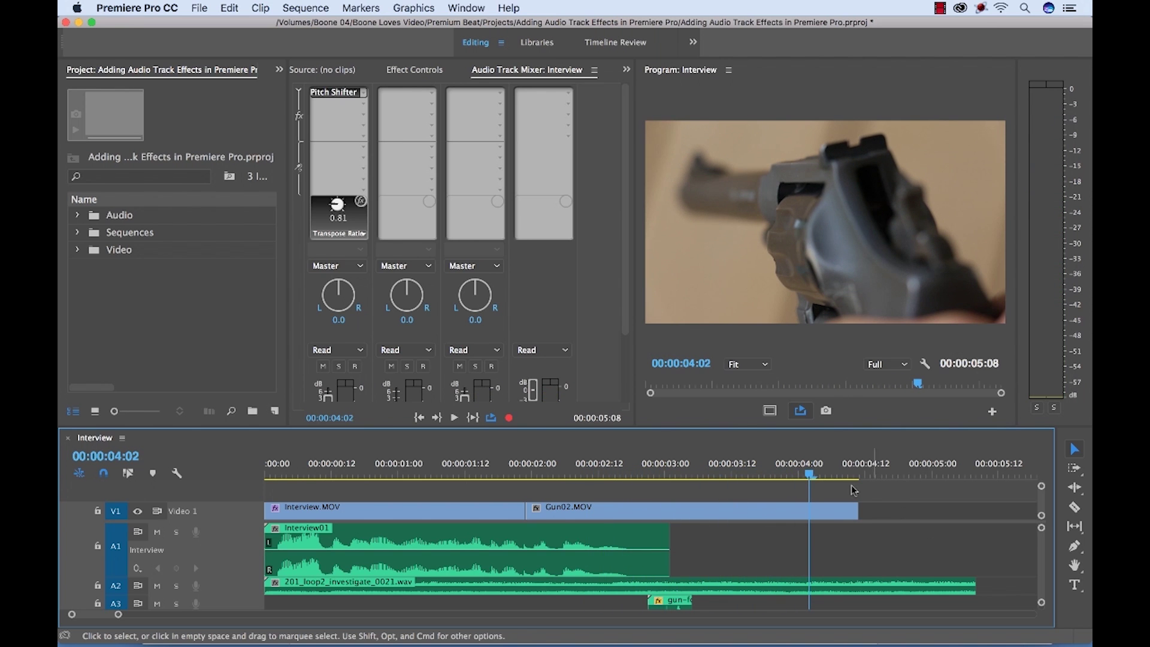
- Collapse the Interview track and expand the Music track in the timeline
left_click(364, 105)
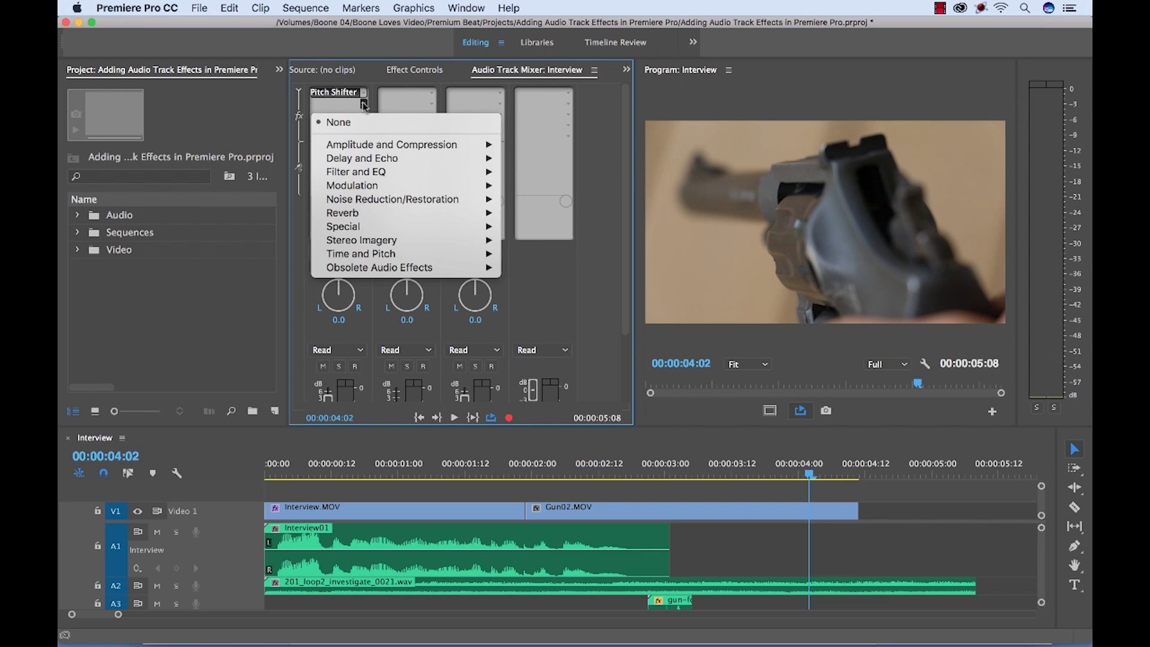
left_click(364, 104)
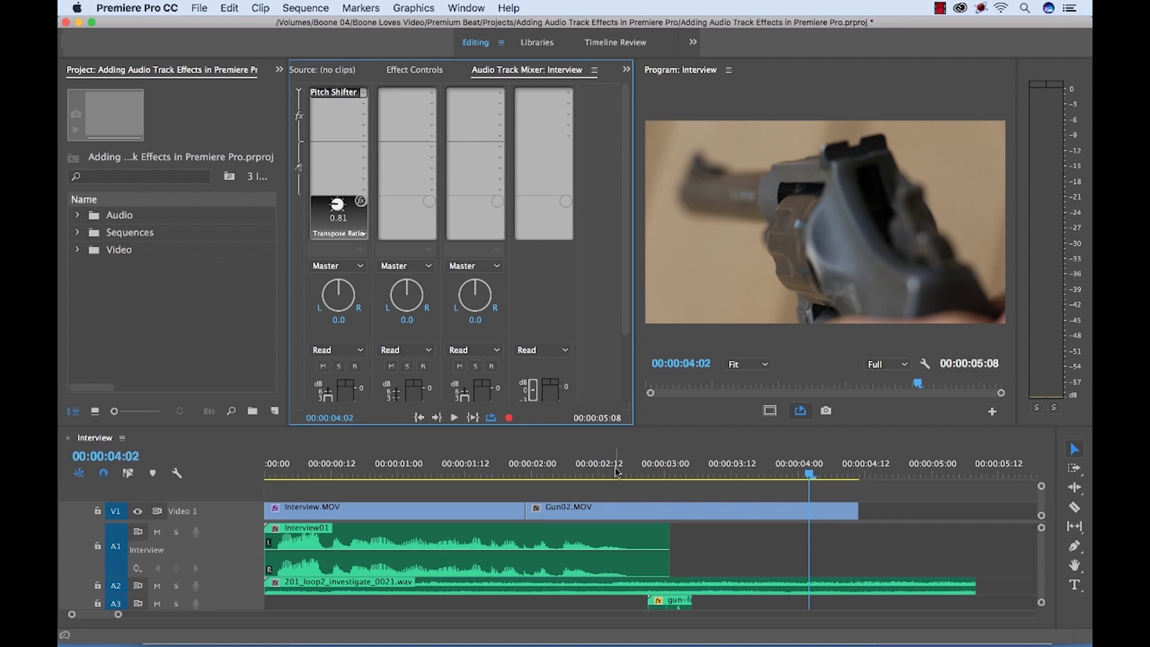
double_click(234, 537)
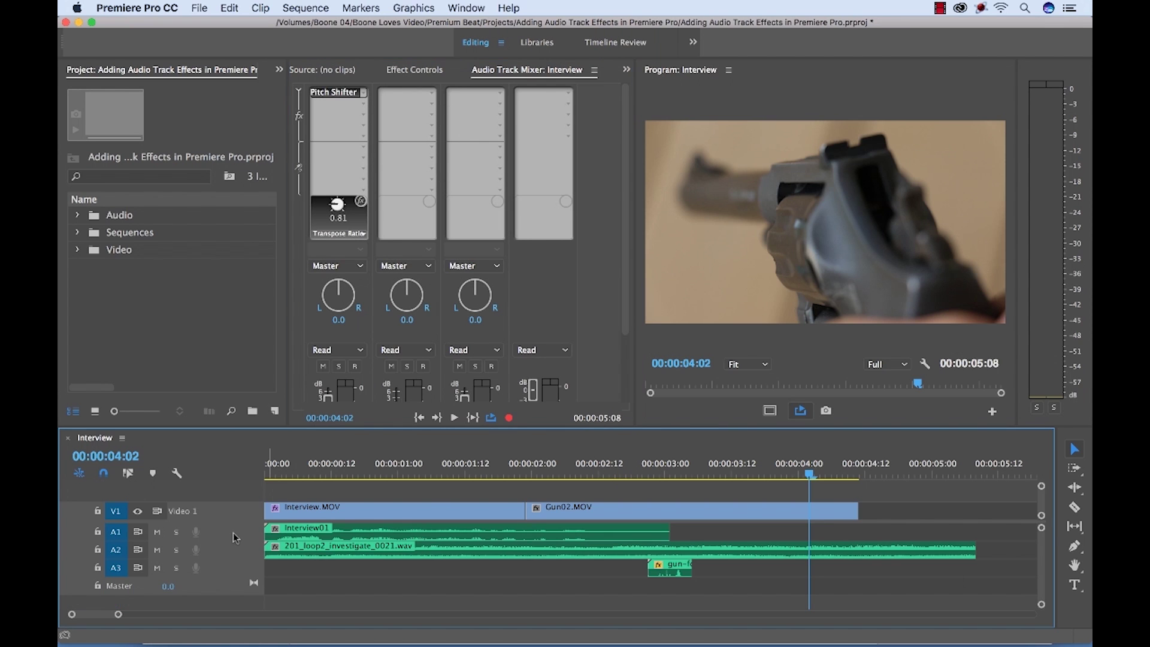
double_click(235, 552)
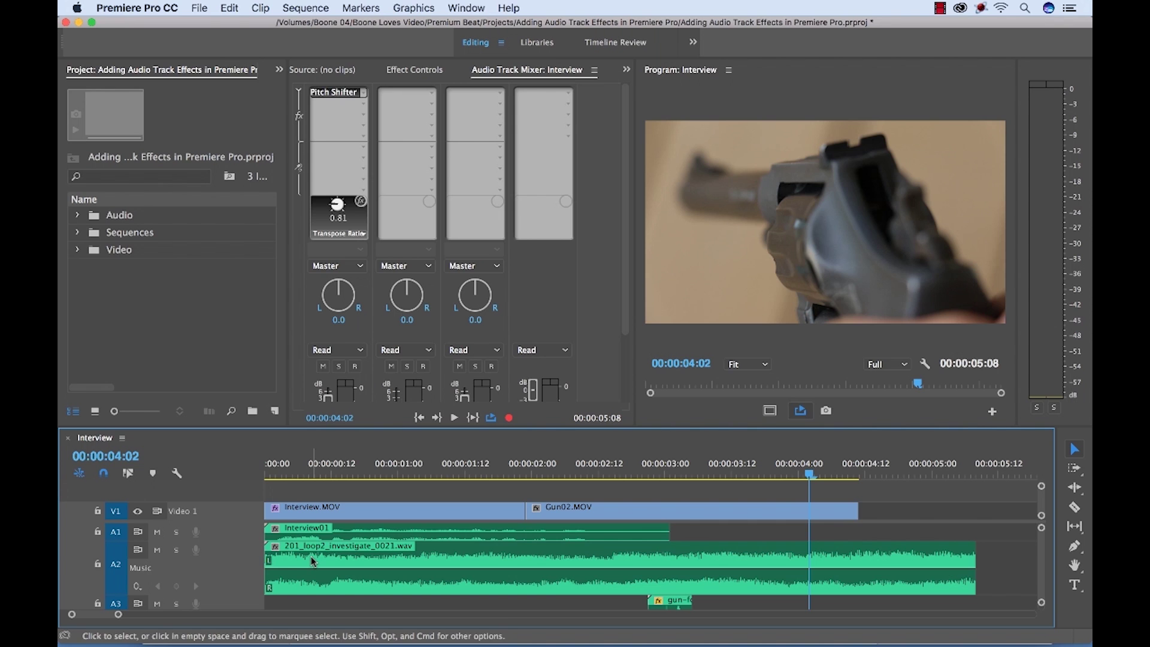
- Add Stereo Expander to the Music track with its Stereo Expander amount as the knob parameter
left_click(432, 94)
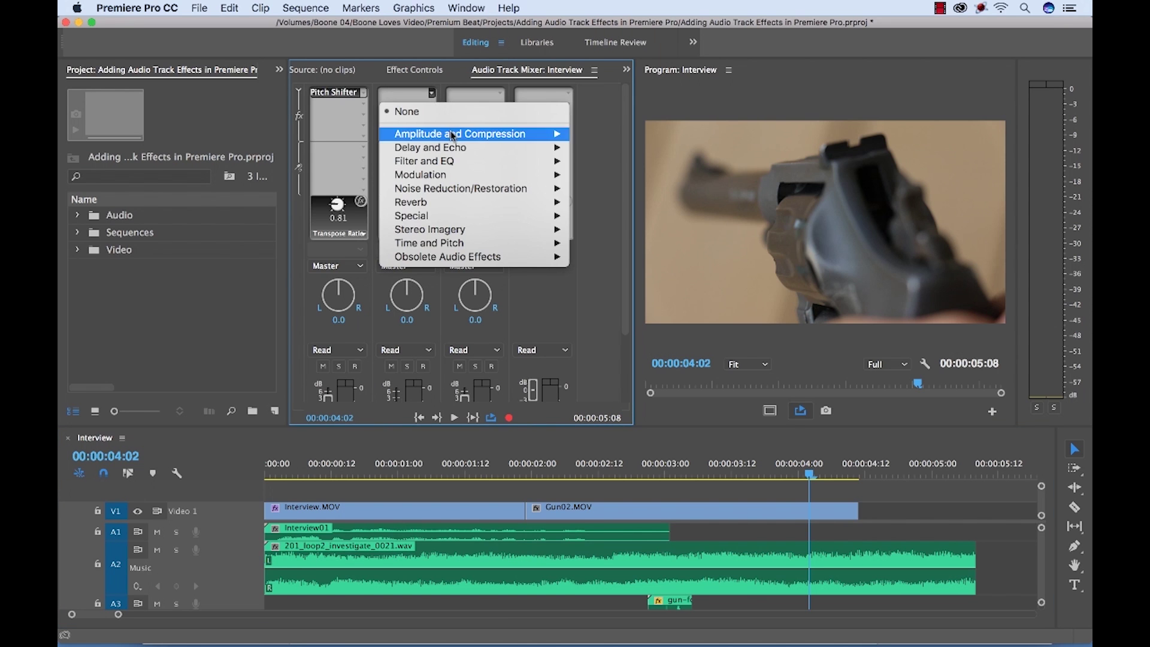
mouse_move(473, 231)
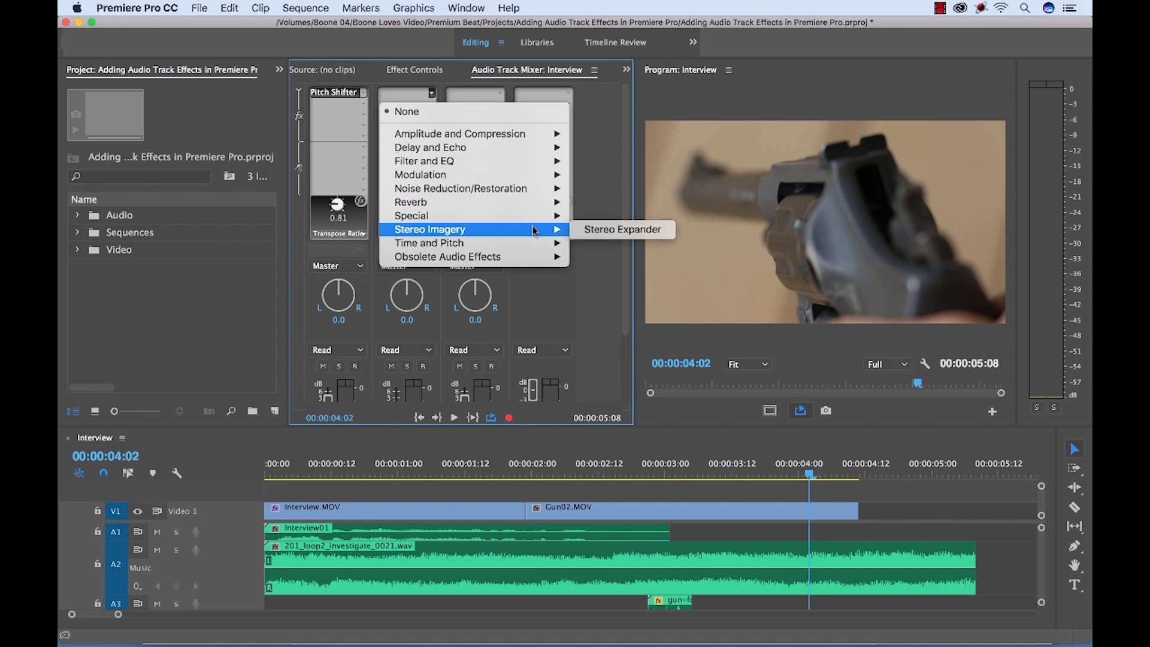
left_click(607, 231)
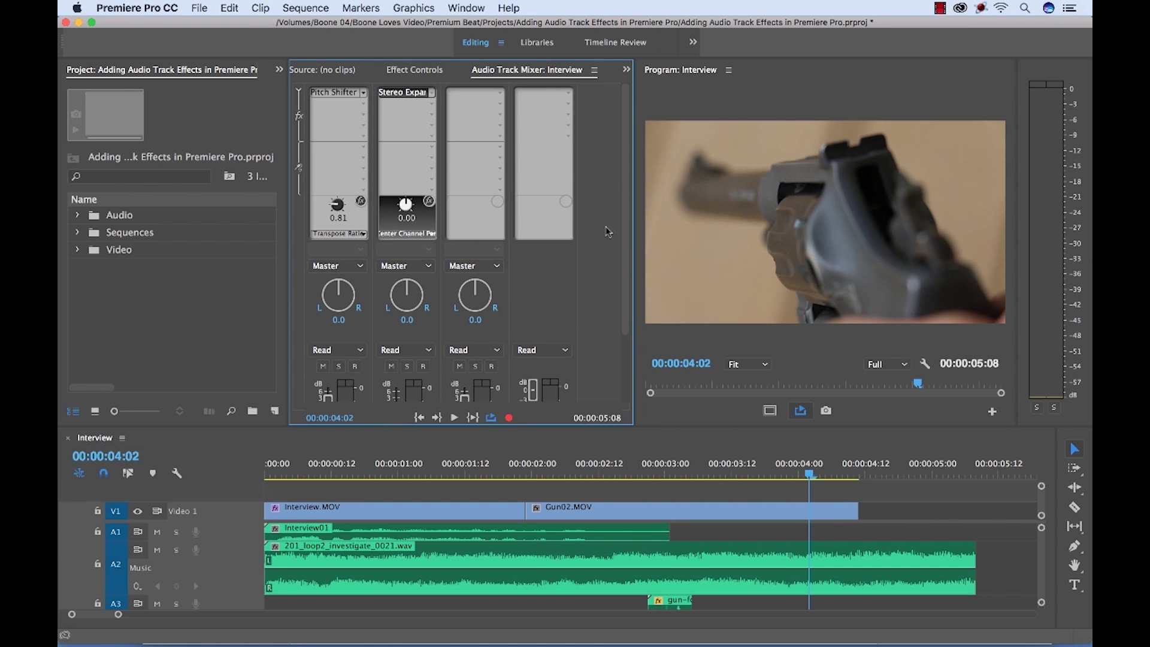
left_click(415, 237)
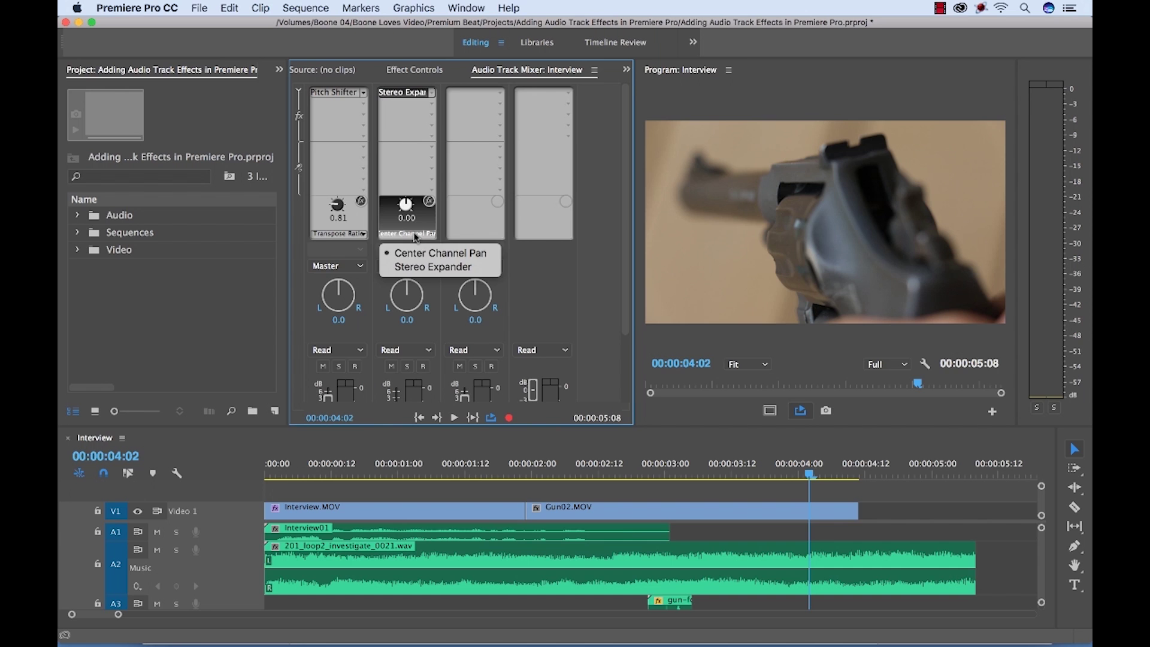
left_click(432, 267)
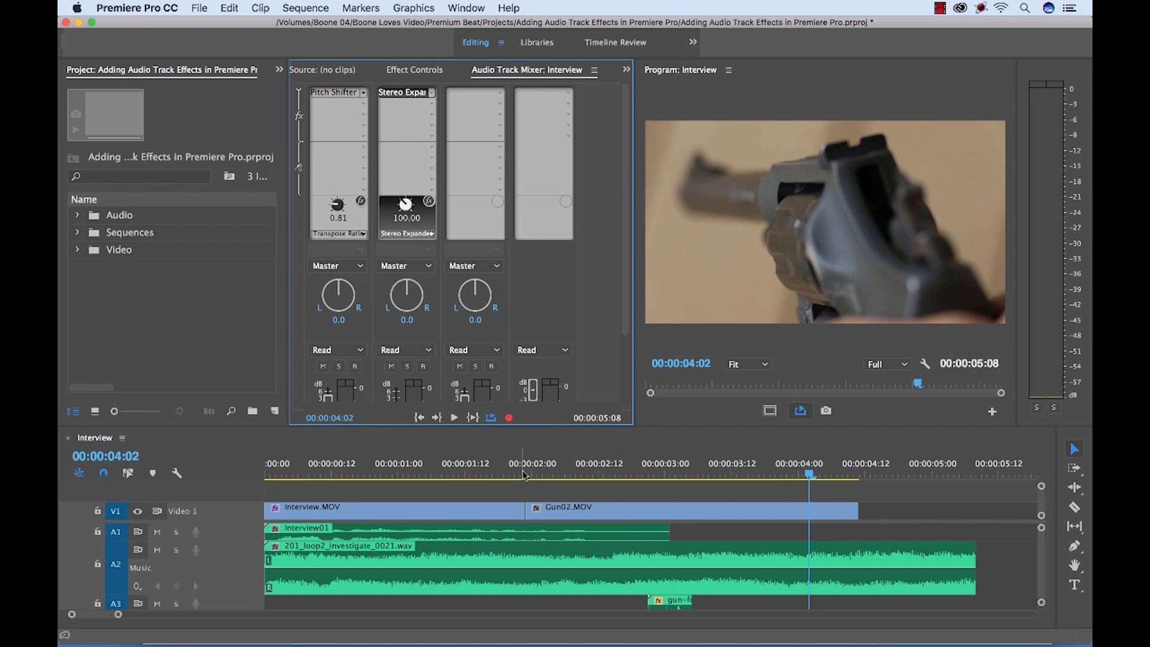
left_click(240, 465)
key("Home")
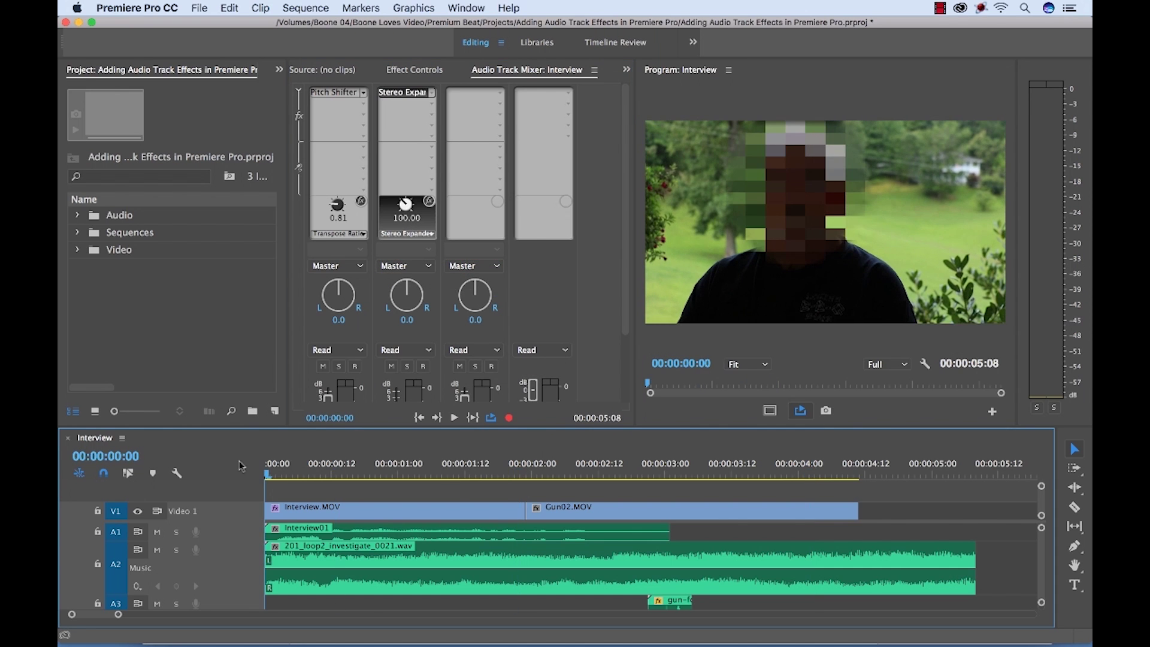
- Solo the Music track and raise the Stereo Expander to 259.00 while it plays
left_click(174, 550)
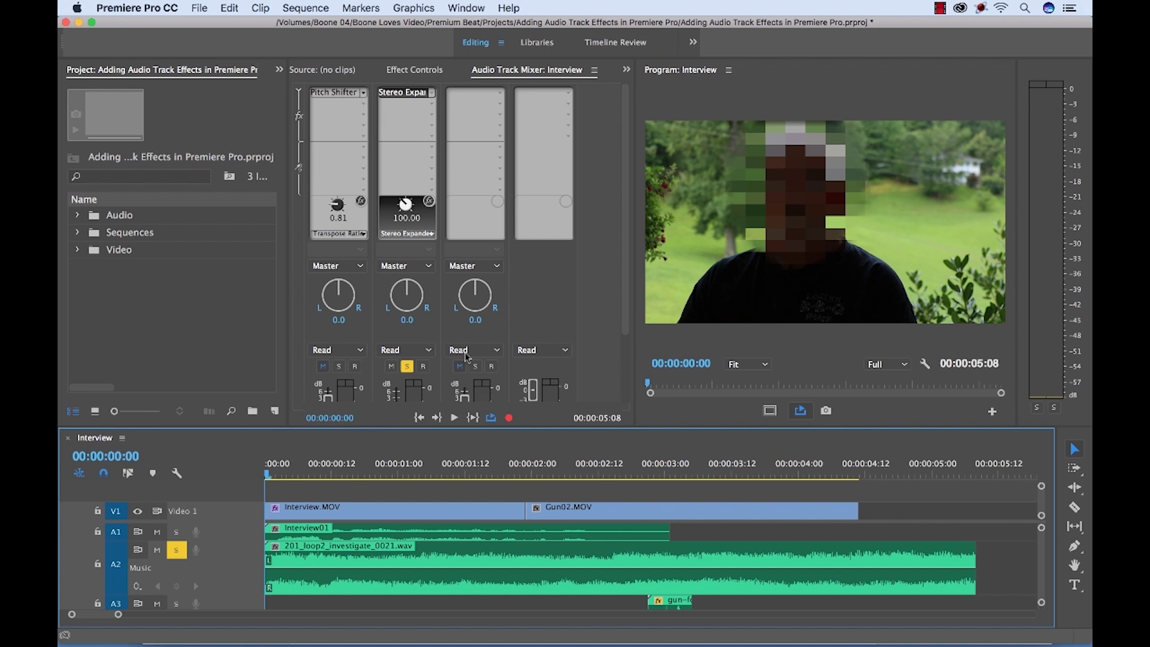
key("space")
mouse_move(406, 204)
left_mouse_down()
mouse_move(384, 211)
mouse_move(441, 214)
mouse_move(411, 208)
left_mouse_up()
key("space")
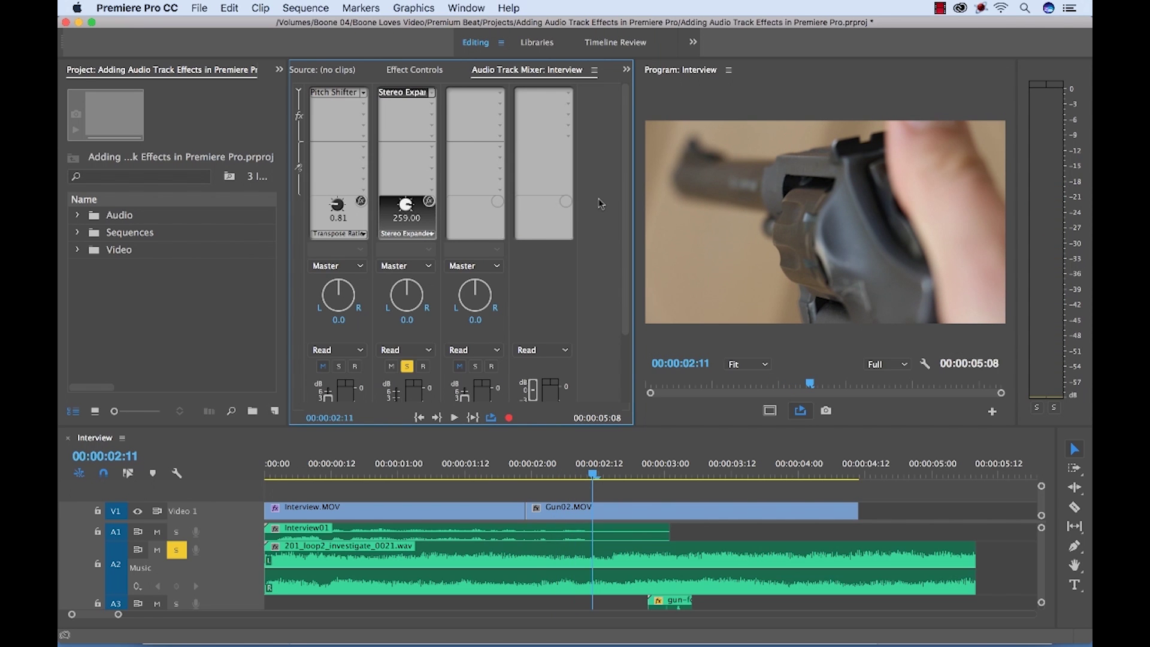
- Unsolo the Music track and play the full mix from near the start
left_click(178, 551)
left_click(384, 470)
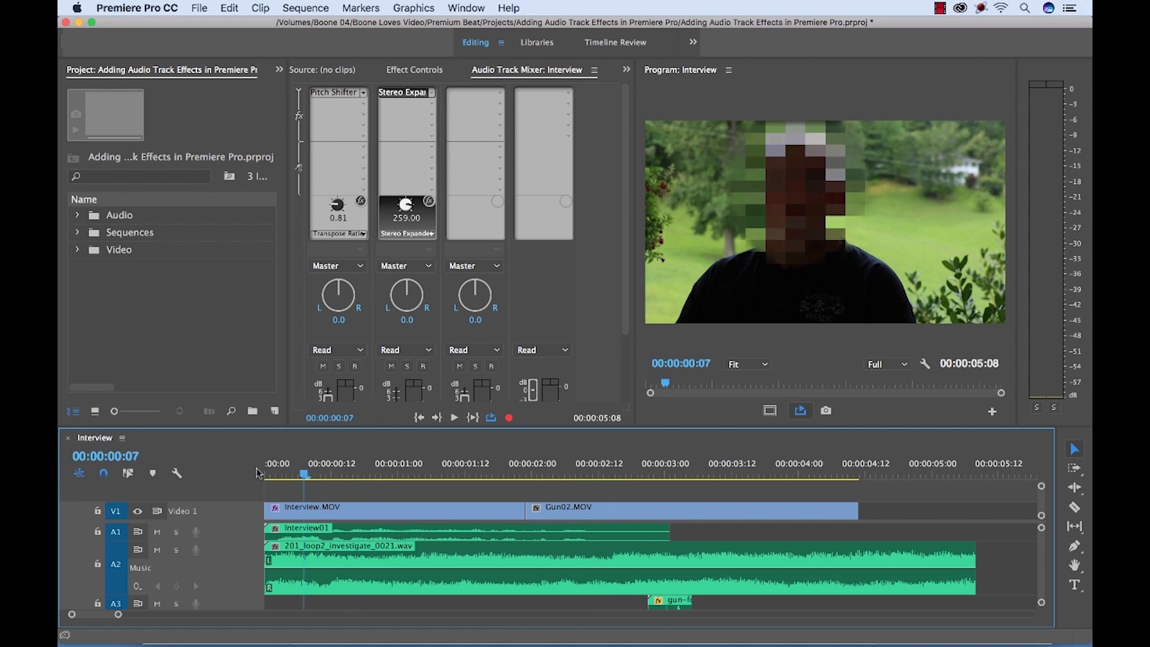
key("space")
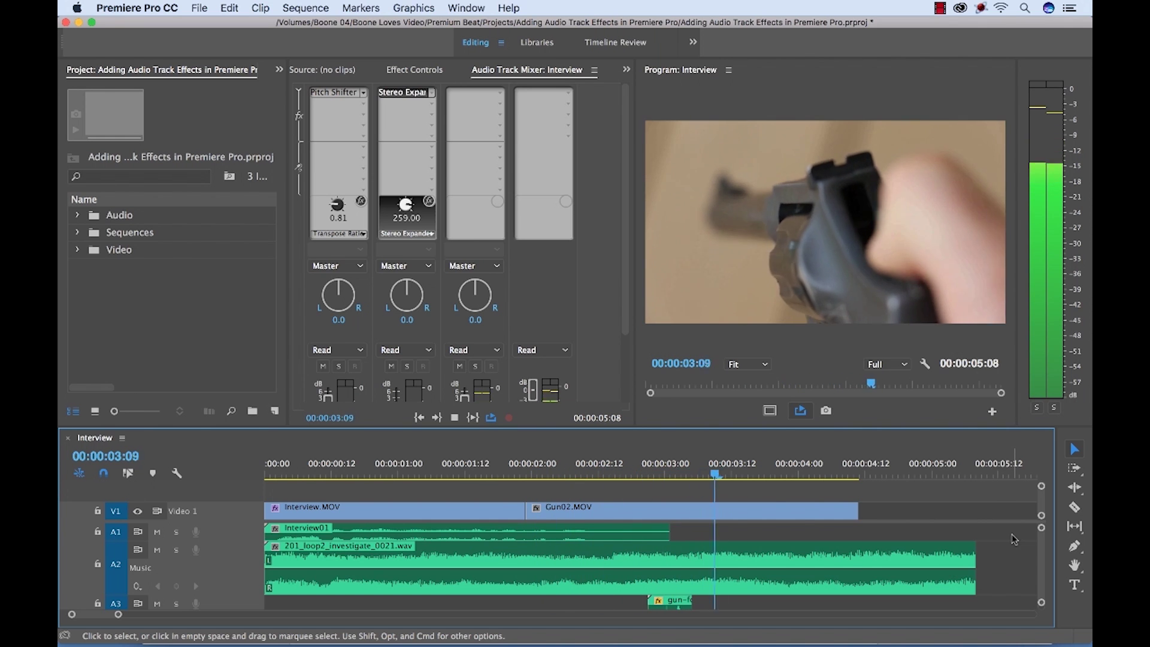
key("space")
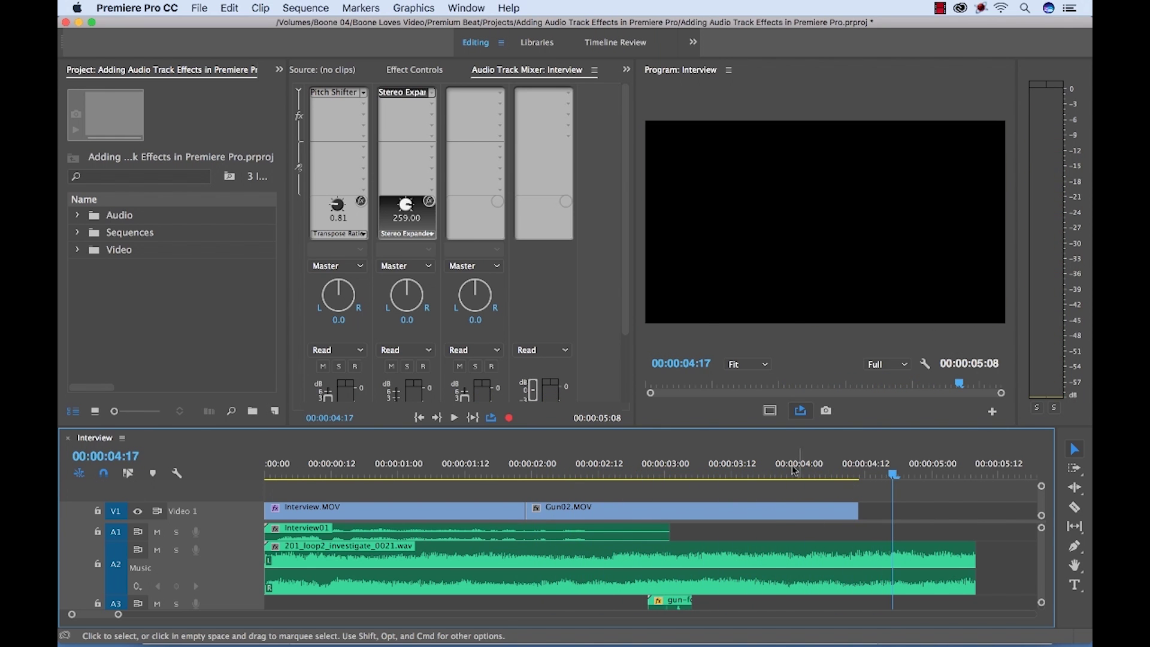
- Collapse the Music track, park the playhead near 00:00:03:01, and list the hidden panels
left_click(777, 470)
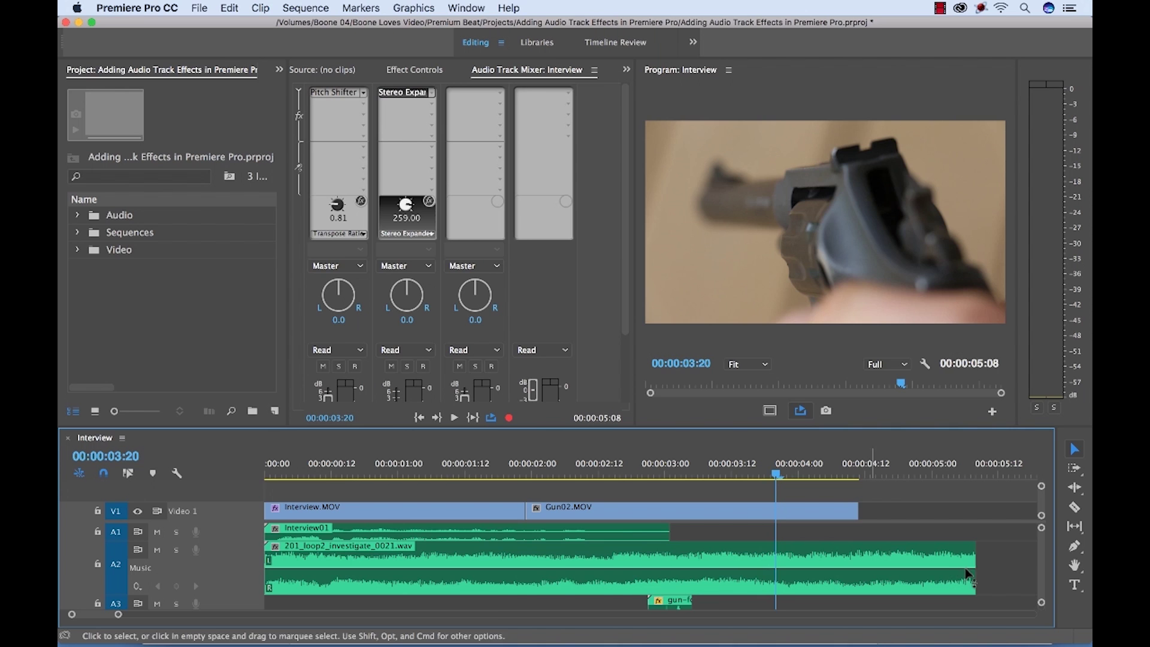
double_click(234, 557)
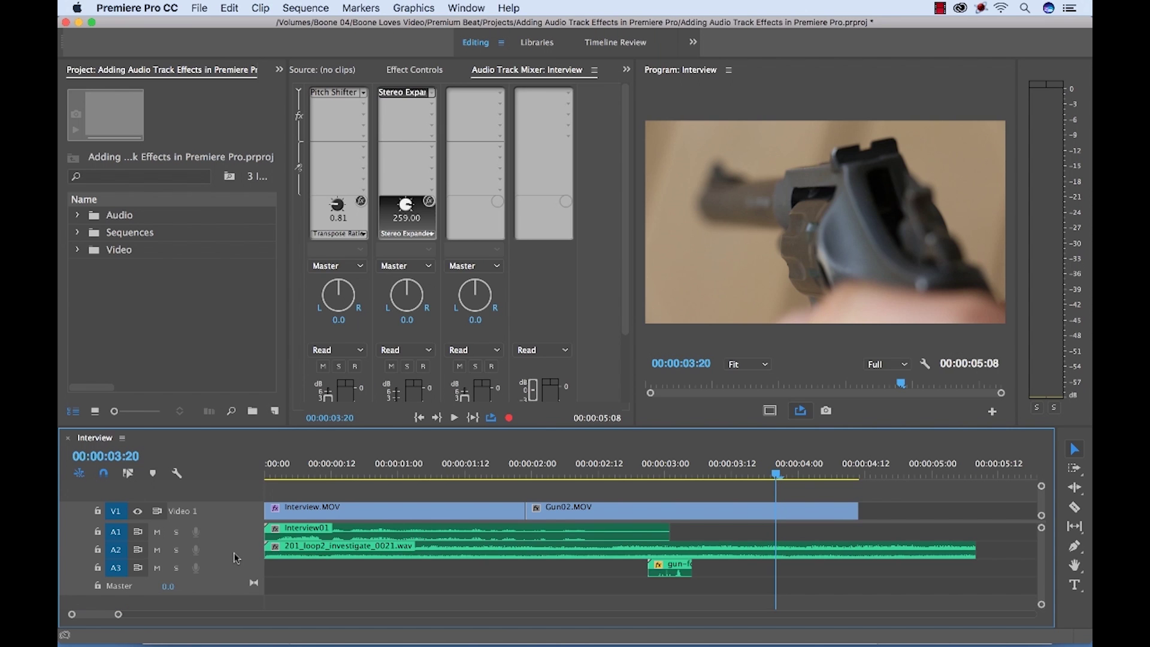
left_click_drag(641, 473, 674, 472)
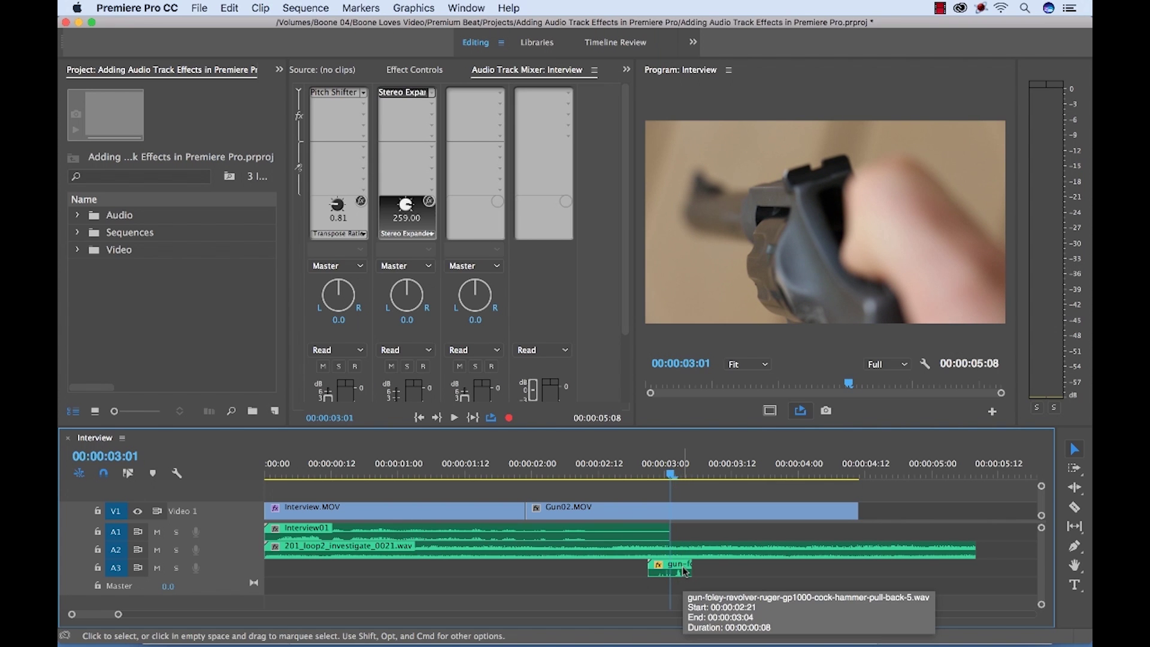
left_click(278, 71)
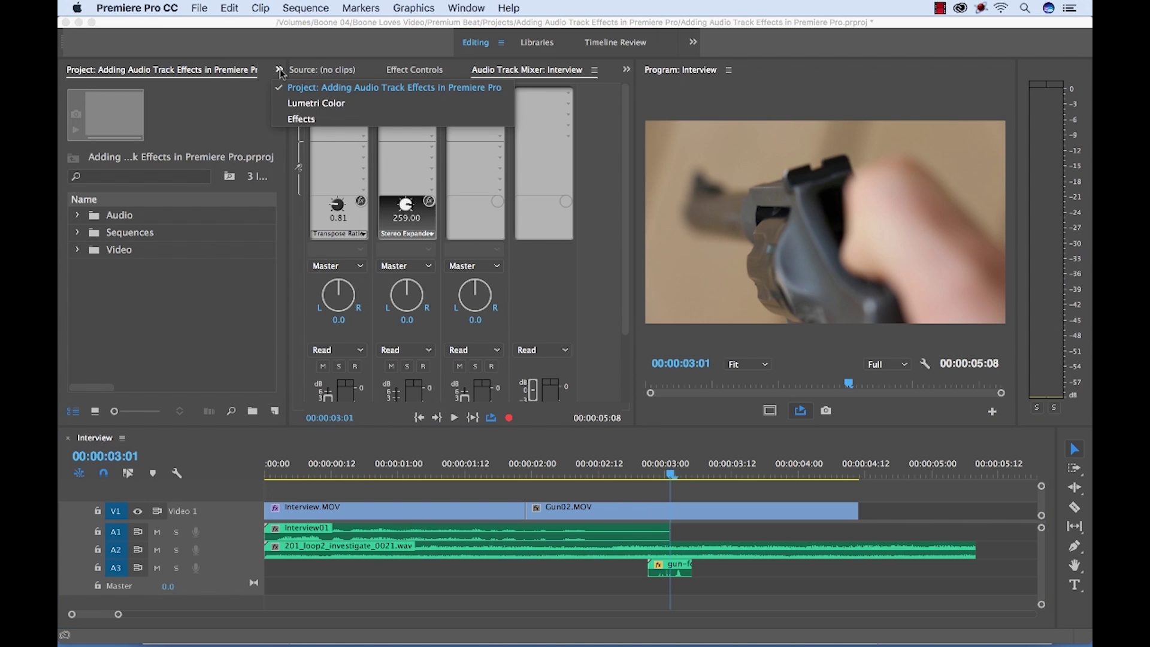
- Open the Effects panel, expand Audio Effects, then go back to the Project panel's bins
left_click(294, 119)
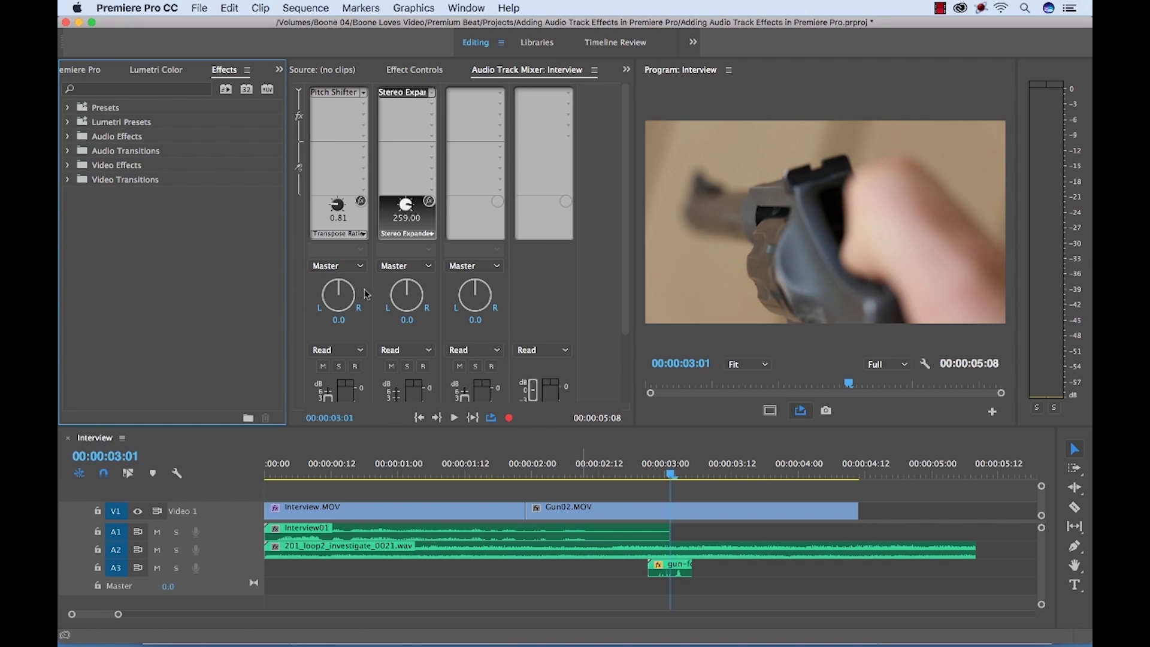
left_click(69, 137)
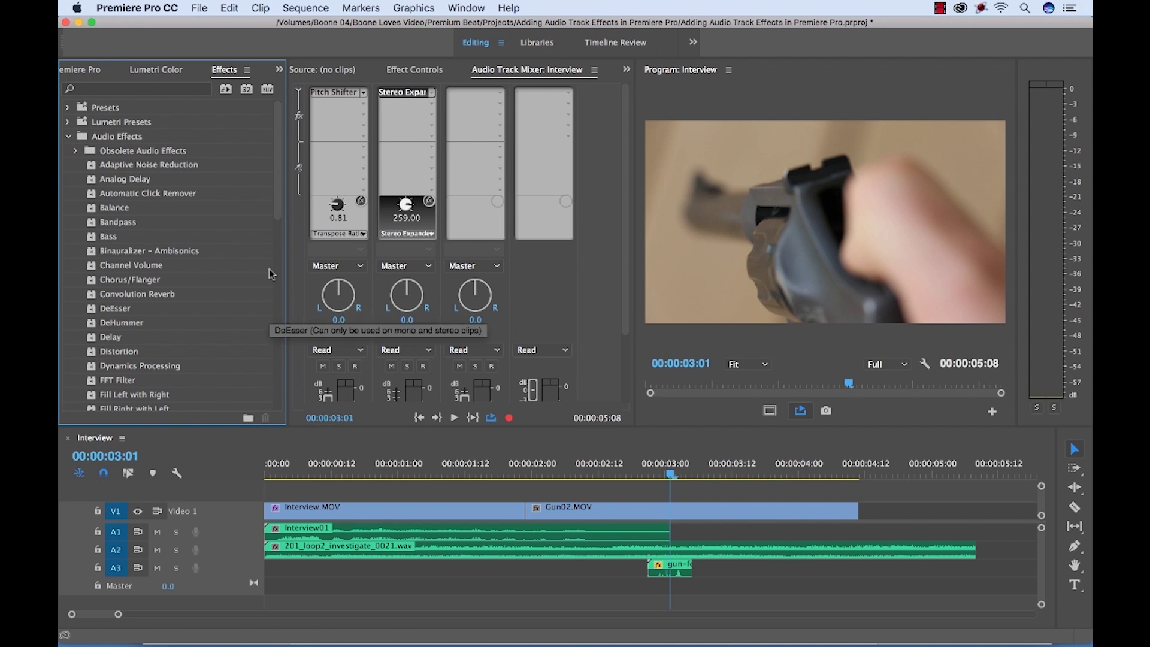
left_click(86, 74)
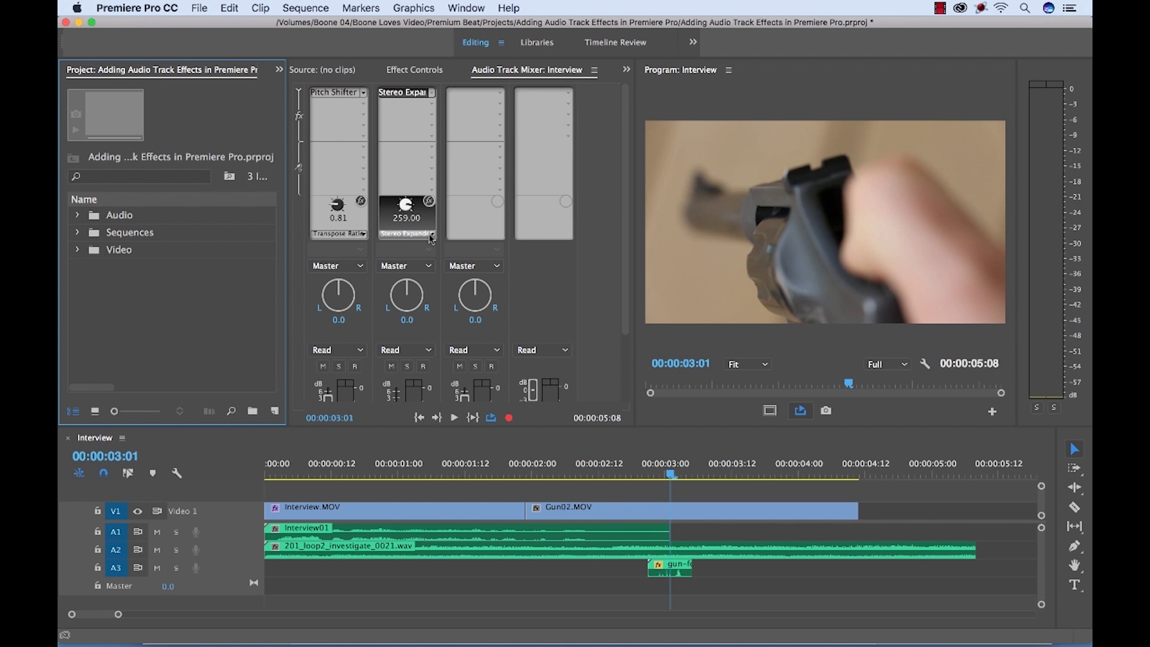
- Expand the Music track and show its Track Fx Slot 1 Stereo Expander amount as keyframes
double_click(243, 533)
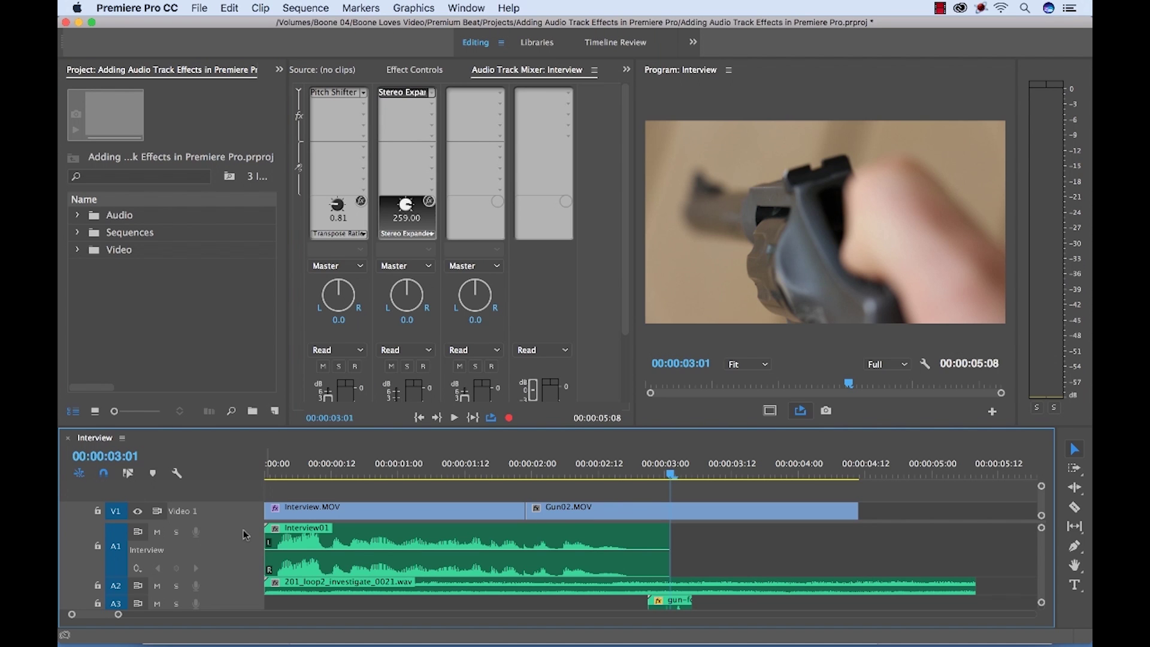
double_click(244, 534)
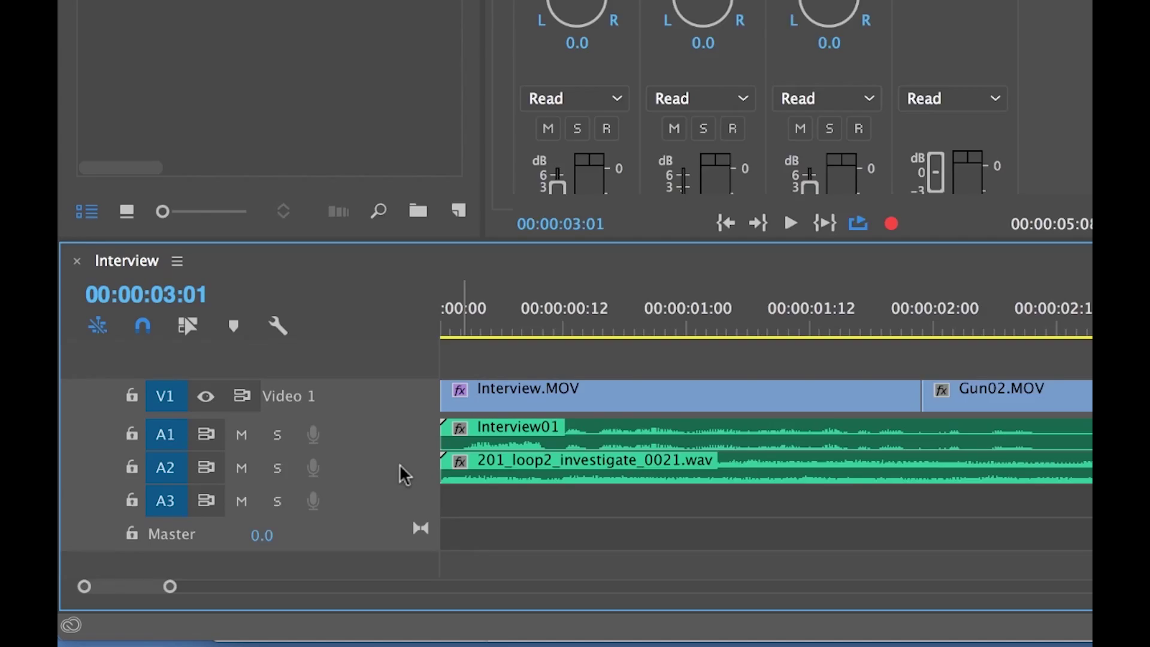
double_click(242, 551)
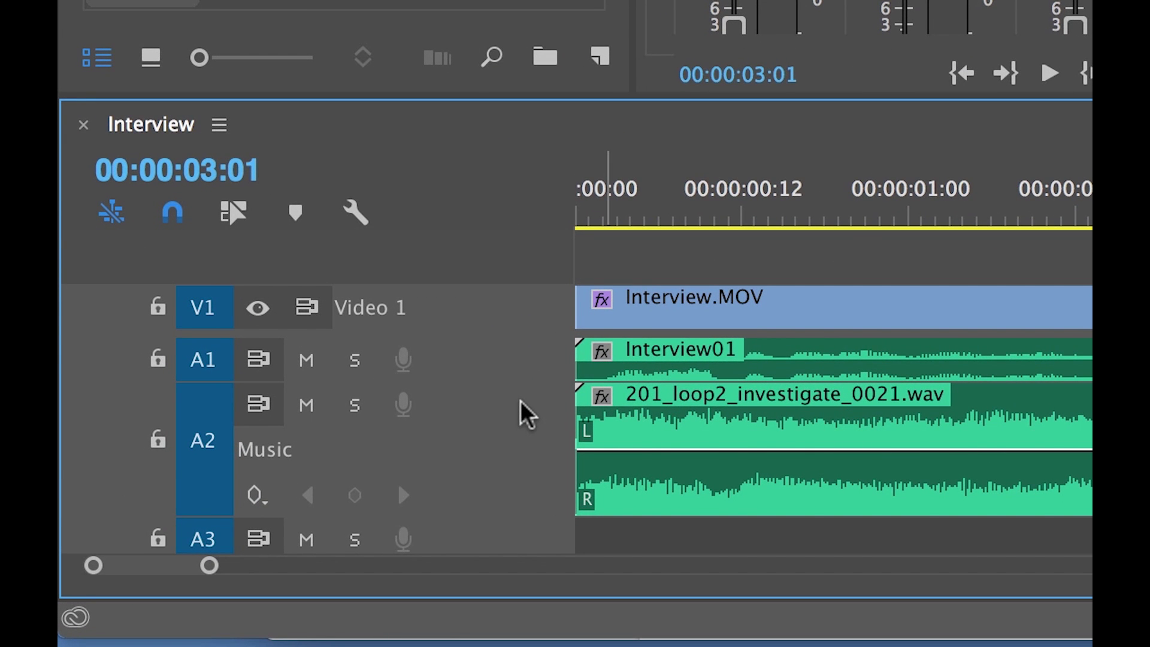
left_click(256, 497)
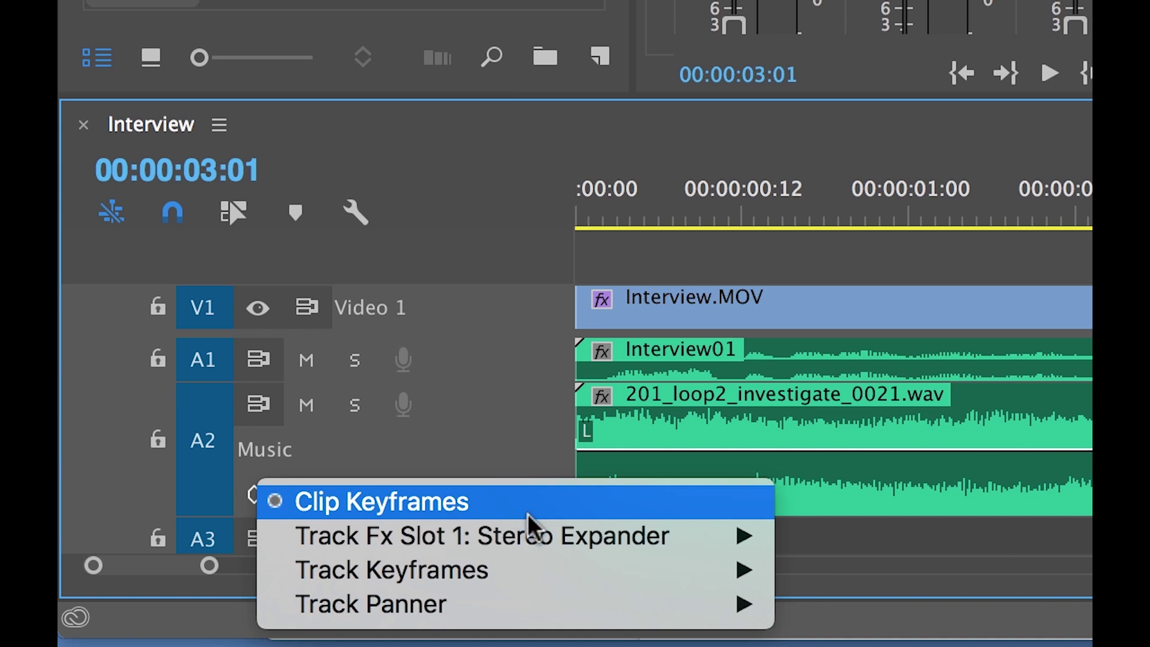
mouse_move(545, 539)
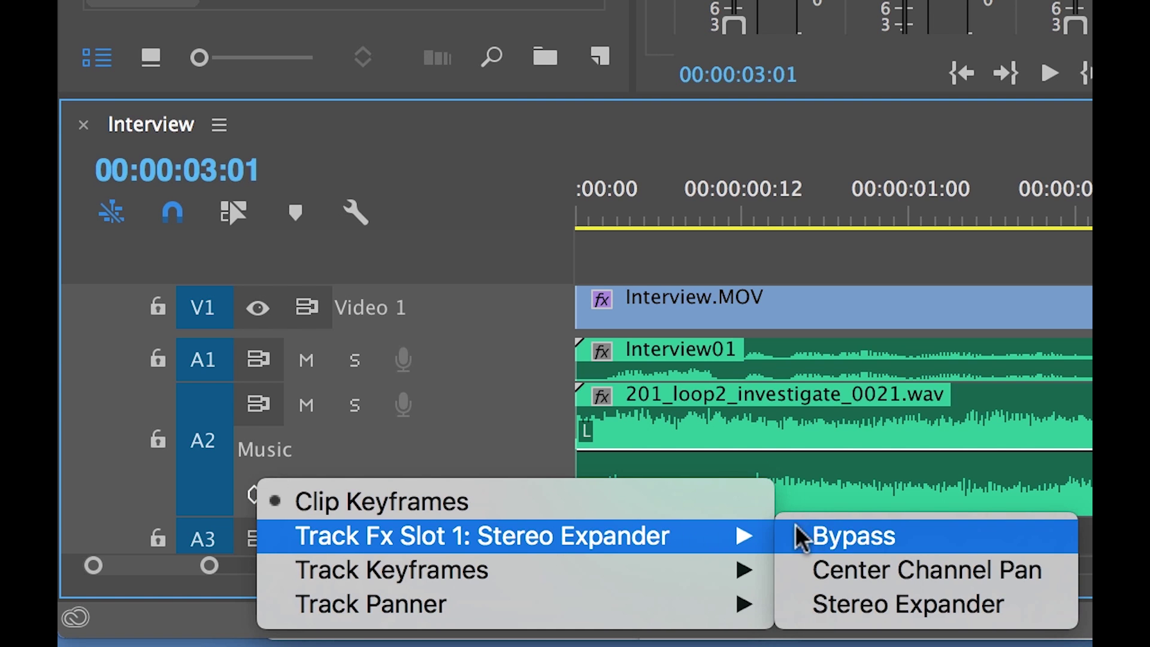
left_click(896, 605)
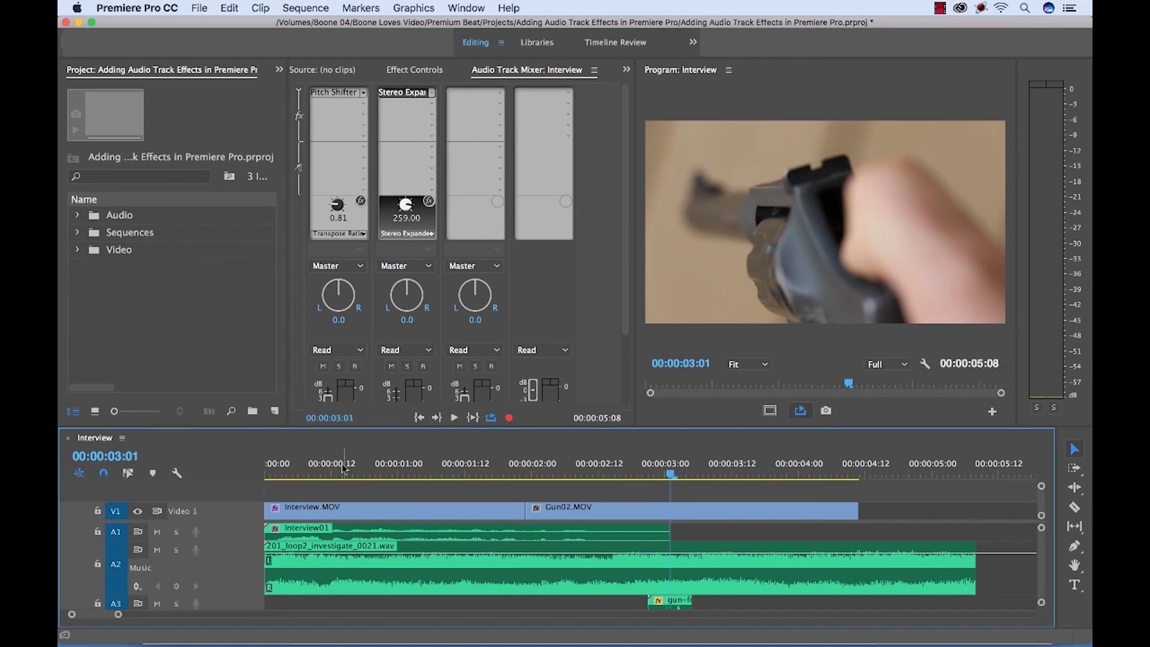
- Raise the Music track's Stereo Expander line to about 280 during playback from near the start
left_click(343, 468)
key("space")
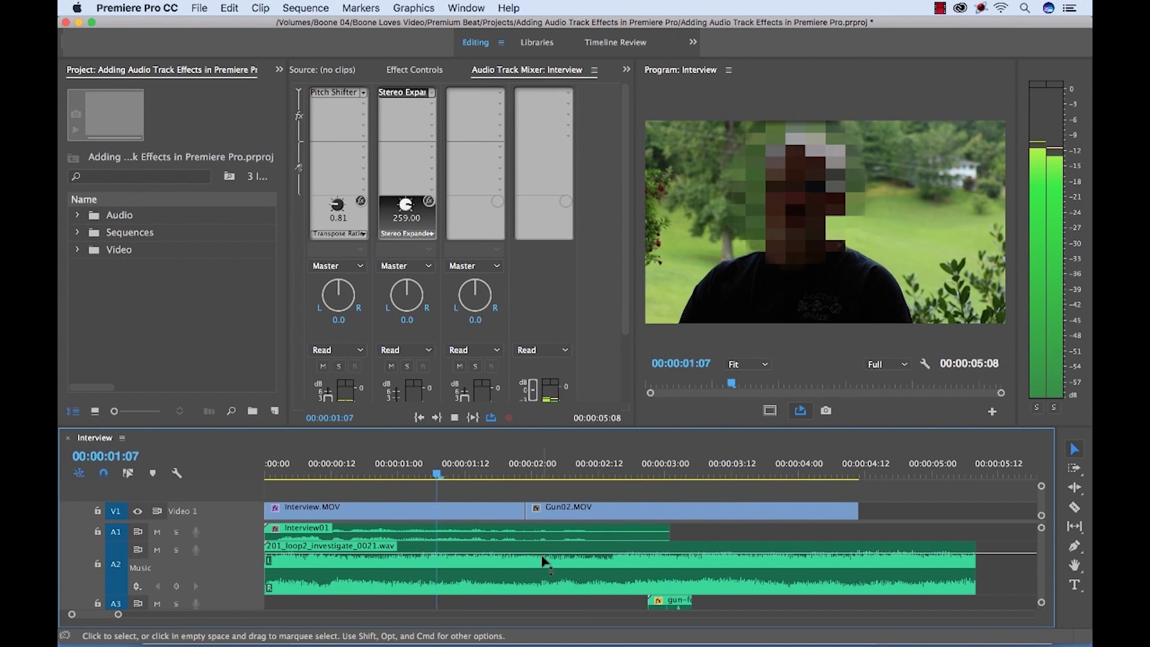
left_click_drag(545, 561, 541, 551)
key("space")
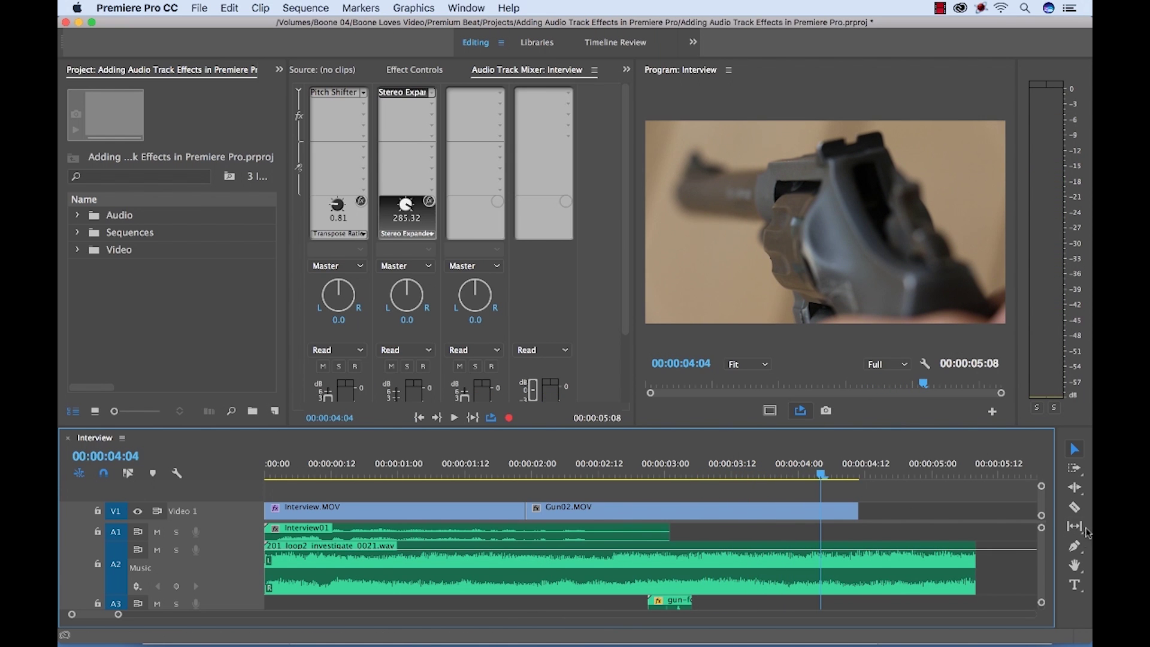
- Add two Stereo Expander keyframes, pulling the earlier one low and moving the upper one near 00:00:03:02
left_click(1075, 546)
left_click(706, 549)
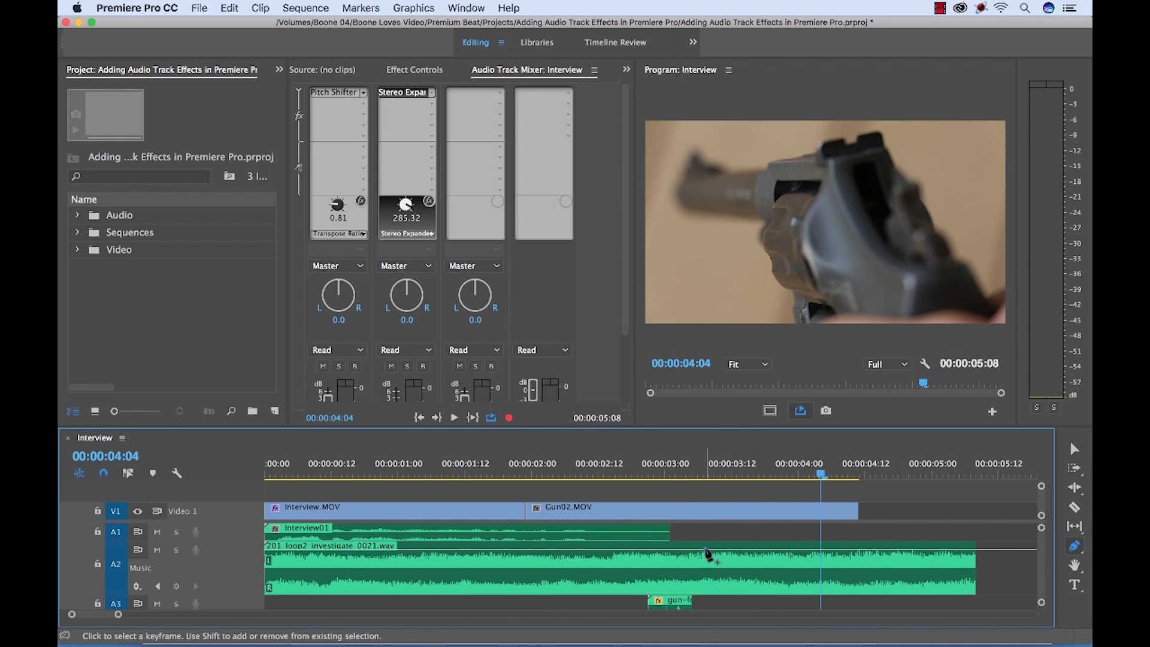
left_click(590, 550)
left_click_drag(589, 549, 572, 589)
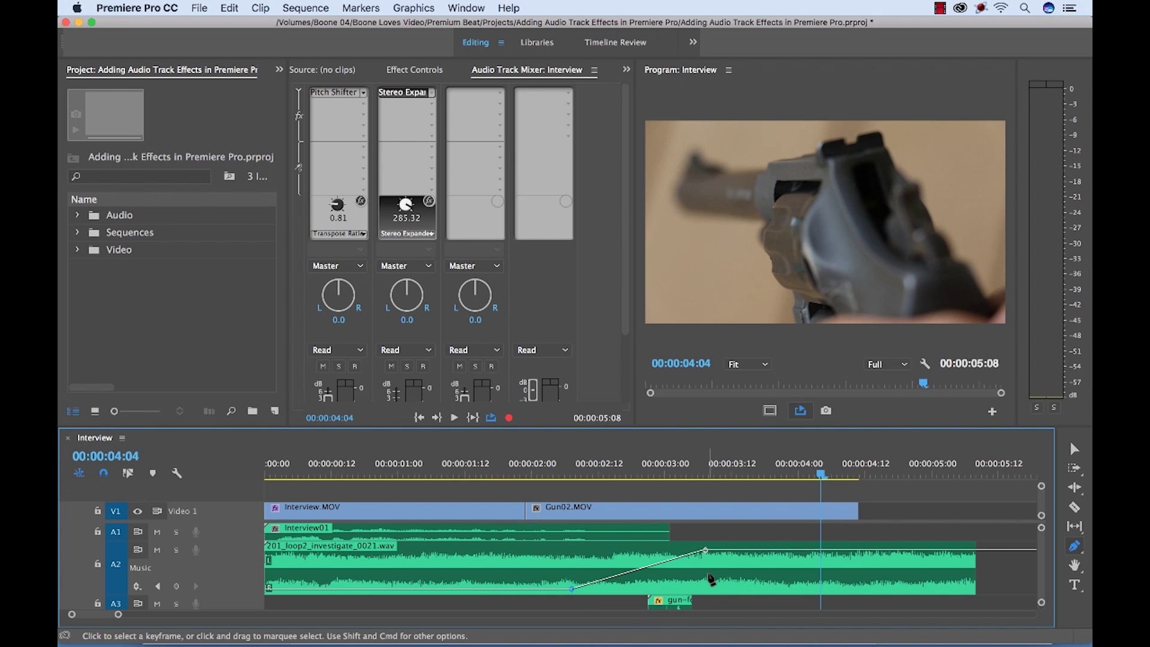
left_click_drag(706, 549, 656, 548)
- Play the sequence from just before the ramp to hear the stereo width rise
left_click(503, 473)
key("space")
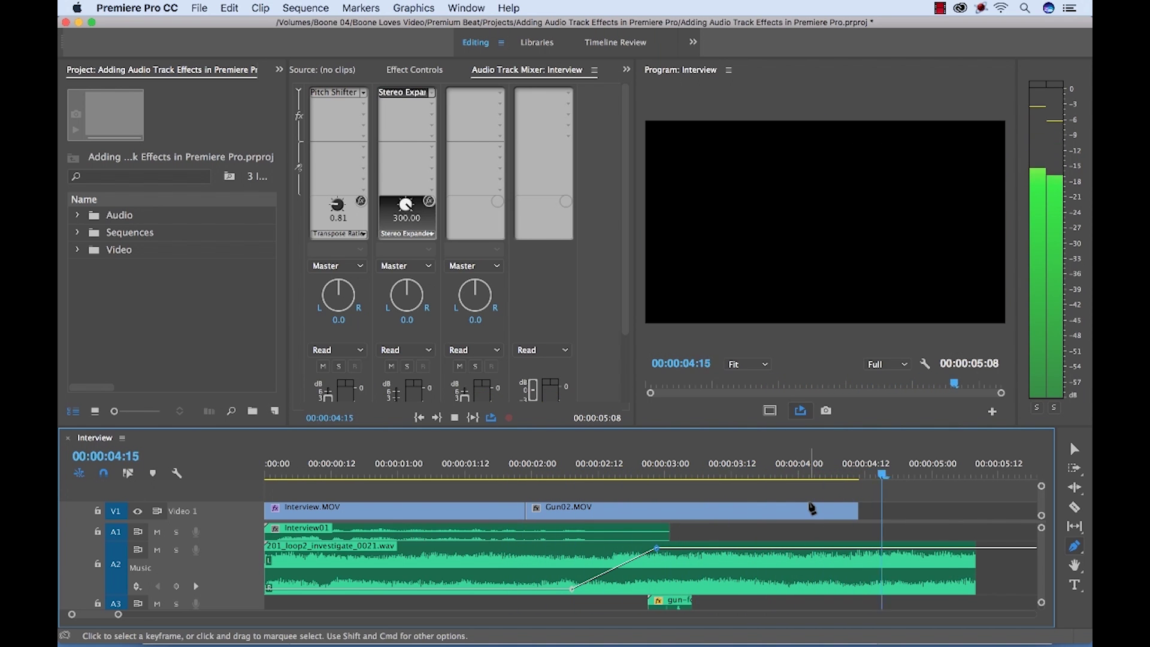
key("space")
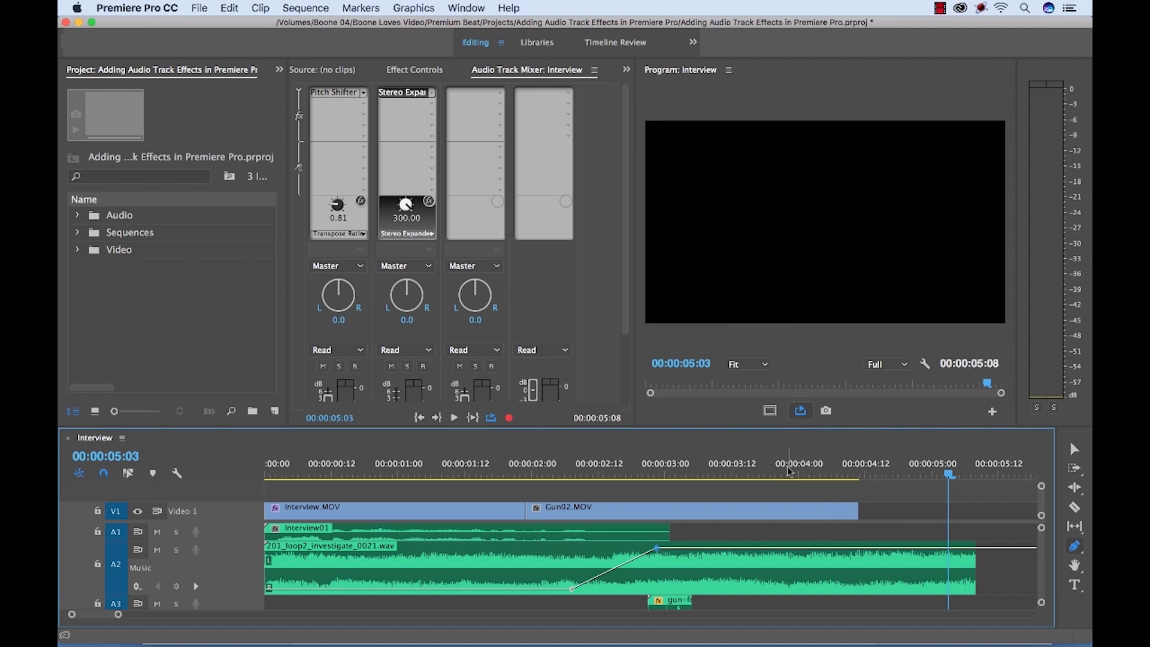